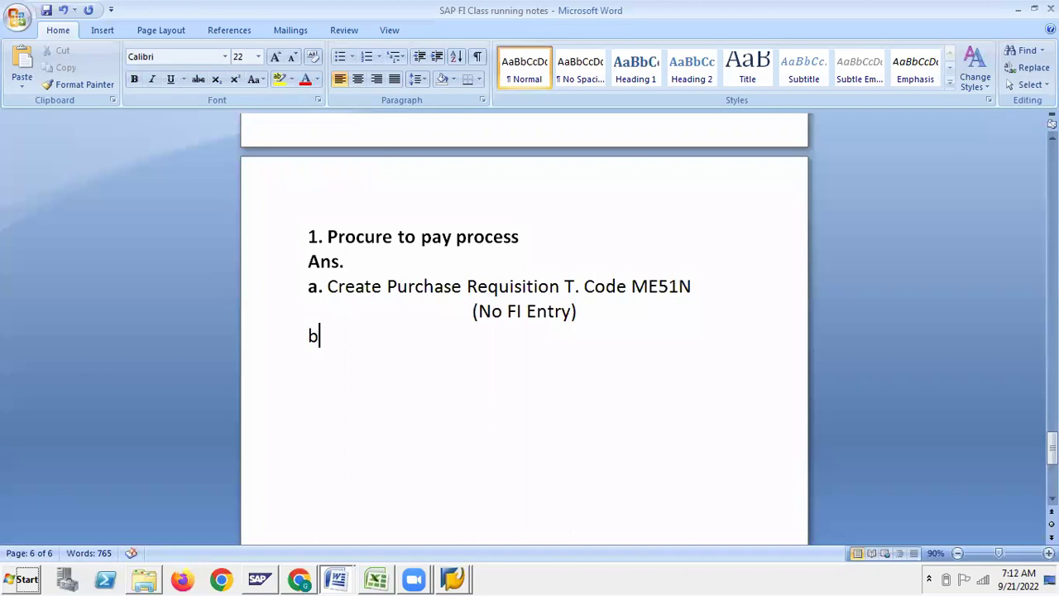
- Leave a blank line above item b and add a period after its letter
{"action": "key", "text": "Home"}
{"action": "key", "text": "Return"}
{"action": "key", "text": "End"}
{"action": "type", "text": ". cREAT"}
{"action": "key", "text": "BackSpace"}
{"action": "key", "text": "BackSpace"}
{"action": "key", "text": "BackSpace"}
{"action": "key", "text": "BackSpace"}
{"action": "key", "text": "BackSpace"}
- Complete item b as "Create Purchase Order", reusing the words "Create Purchase" copied from item a
{"action": "left_click_drag", "start_coordinate": [328, 287], "coordinate": [454, 286]}
{"action": "key", "text": "ctrl+c"}
{"action": "left_click", "coordinate": [359, 359]}
{"action": "key", "text": "ctrl+v"}
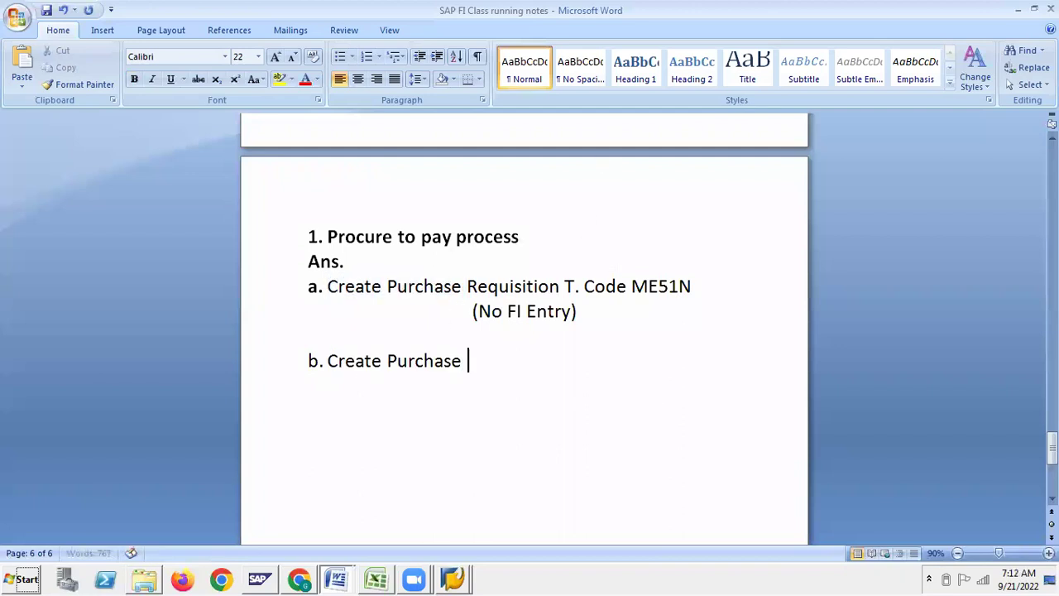
{"action": "type", "text": "o"}
{"action": "key", "text": "BackSpace"}
{"action": "type", "text": "Order"}
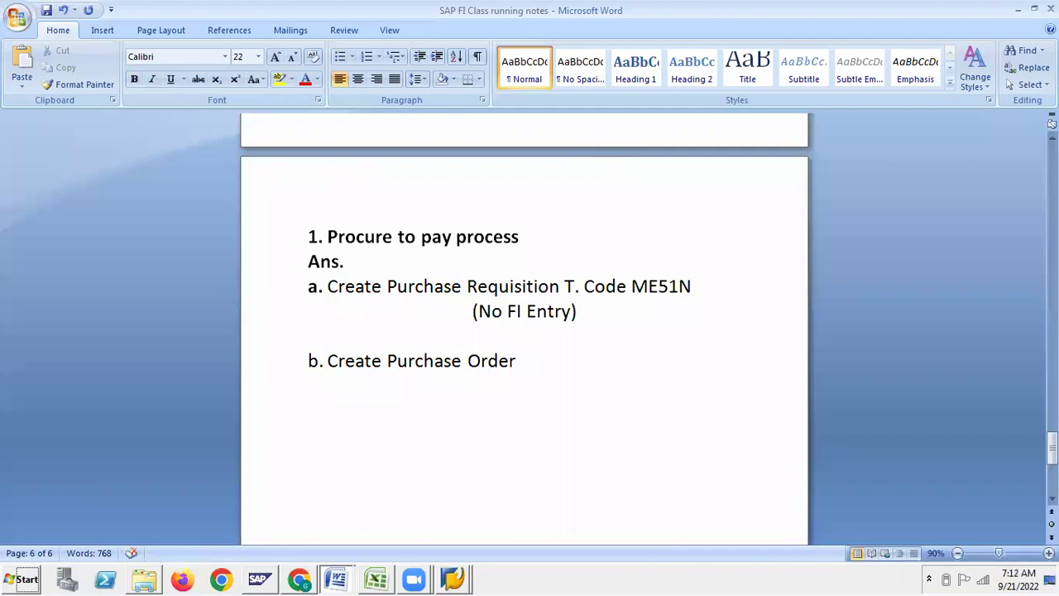
- Append "T. Code ME21N" to item b, copying the "T. Code" text from item a
{"action": "left_click_drag", "start_coordinate": [564, 286], "coordinate": [632, 287]}
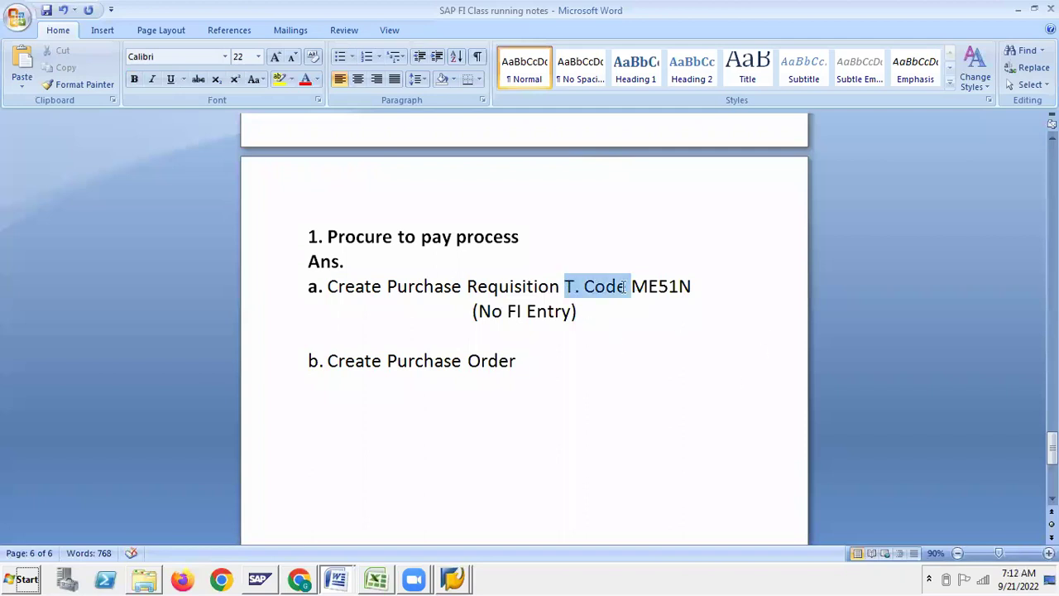
{"action": "key", "text": "ctrl+c"}
{"action": "left_click", "coordinate": [557, 362]}
{"action": "key", "text": "ctrl+v"}
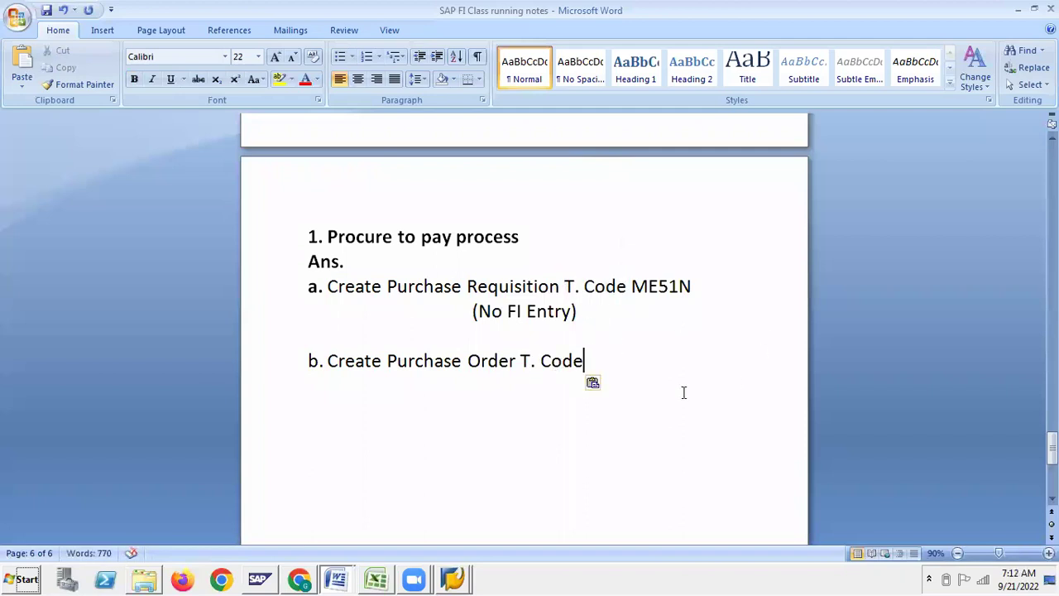
{"action": "type", "text": "M"}
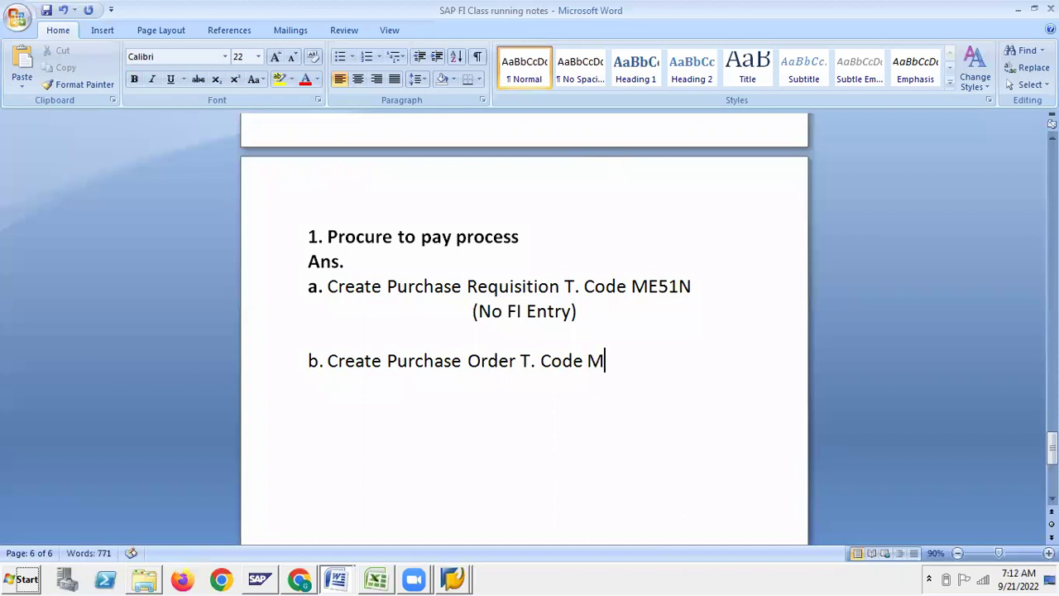
{"action": "type", "text": "E21N"}
- Copy "(No FI Entry)" from item a onto a centered line beneath the Create Purchase Order item
{"action": "key", "text": "Return"}
{"action": "left_click_drag", "start_coordinate": [473, 311], "coordinate": [580, 314]}
{"action": "left_click", "coordinate": [659, 366]}
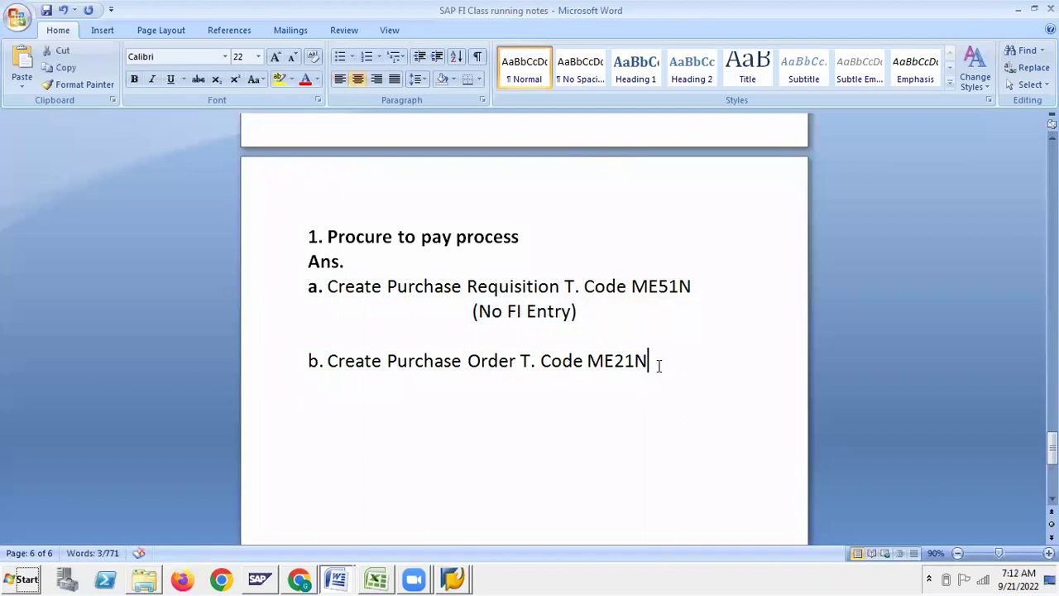
{"action": "key", "text": "Return"}
{"action": "key", "text": "ctrl+e"}
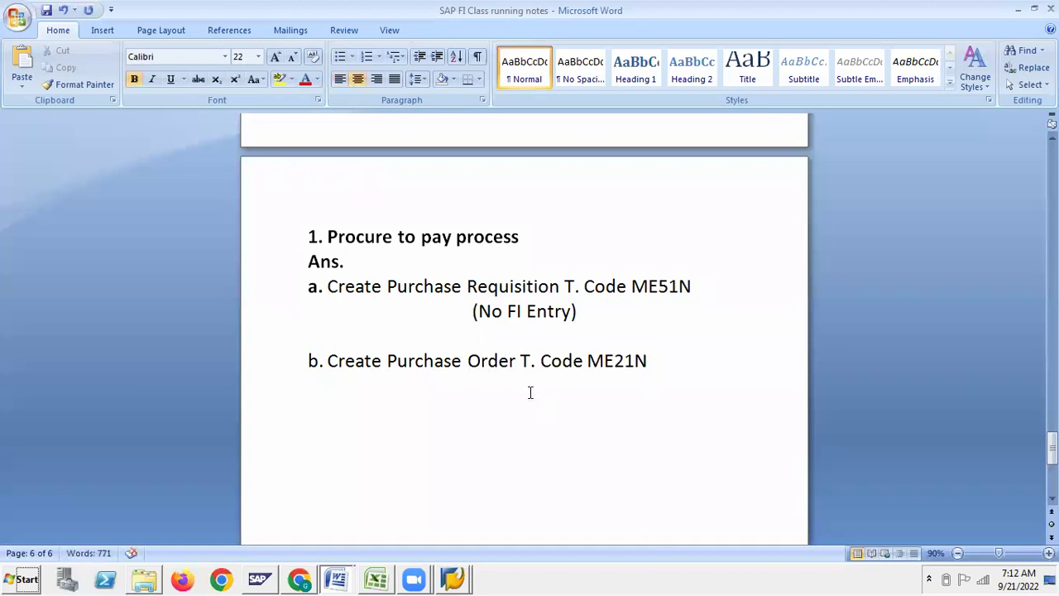
{"action": "key", "text": "ctrl+v"}
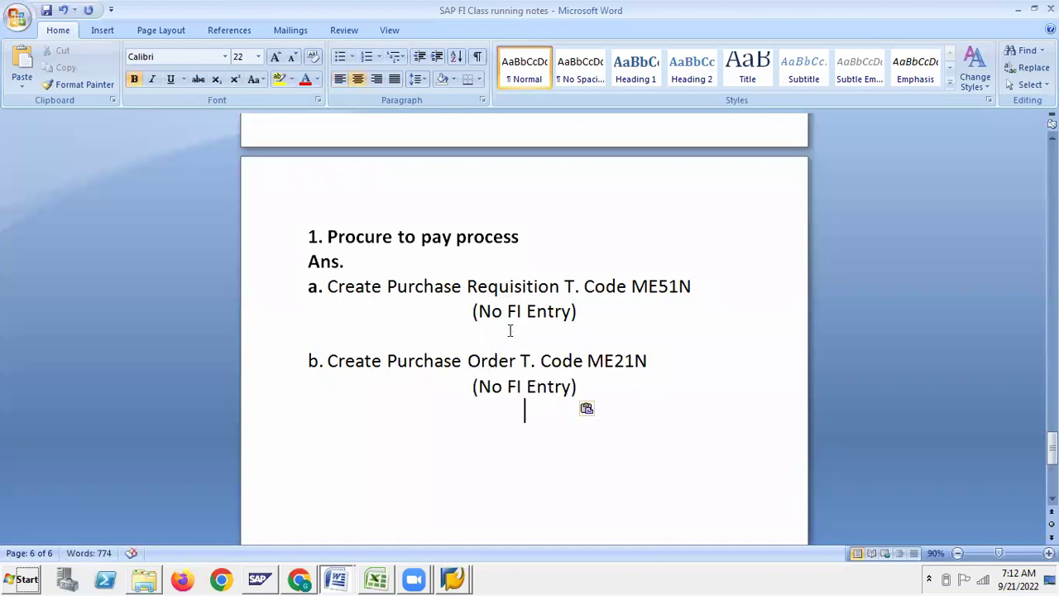
- Add another blank line above item b and draw a downward arrow about 0.78" tall from item a's "(No FI Entry)" to item b
{"action": "key", "text": "Return"}
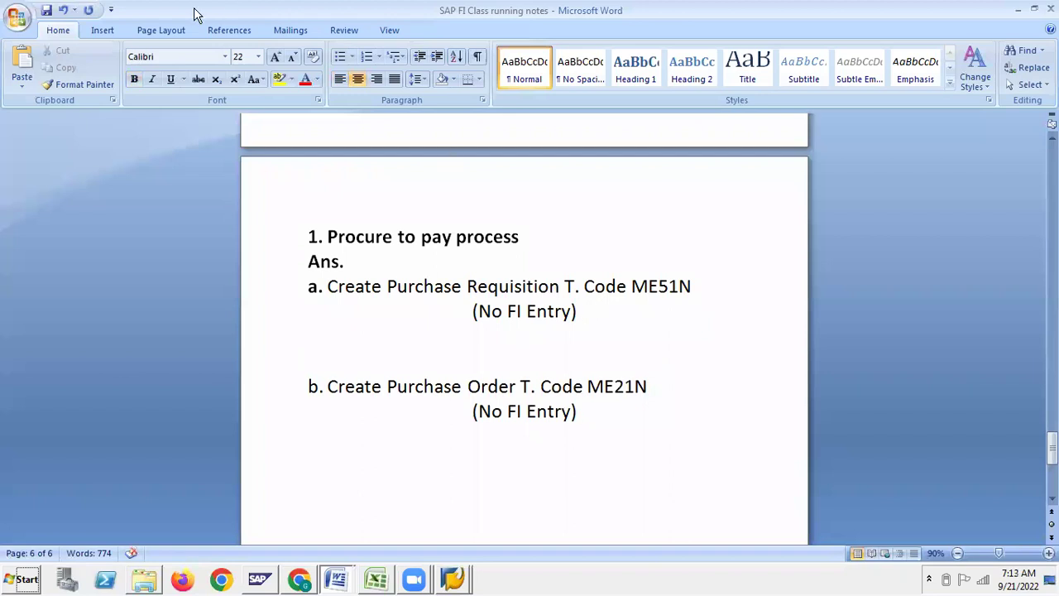
{"action": "left_click", "coordinate": [111, 29]}
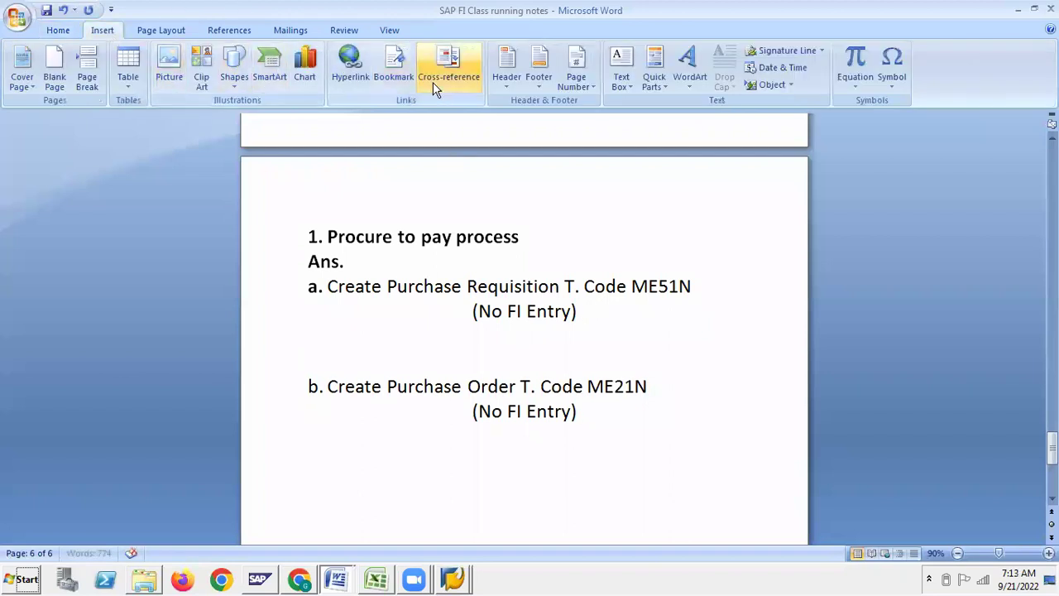
{"action": "left_click", "coordinate": [237, 83]}
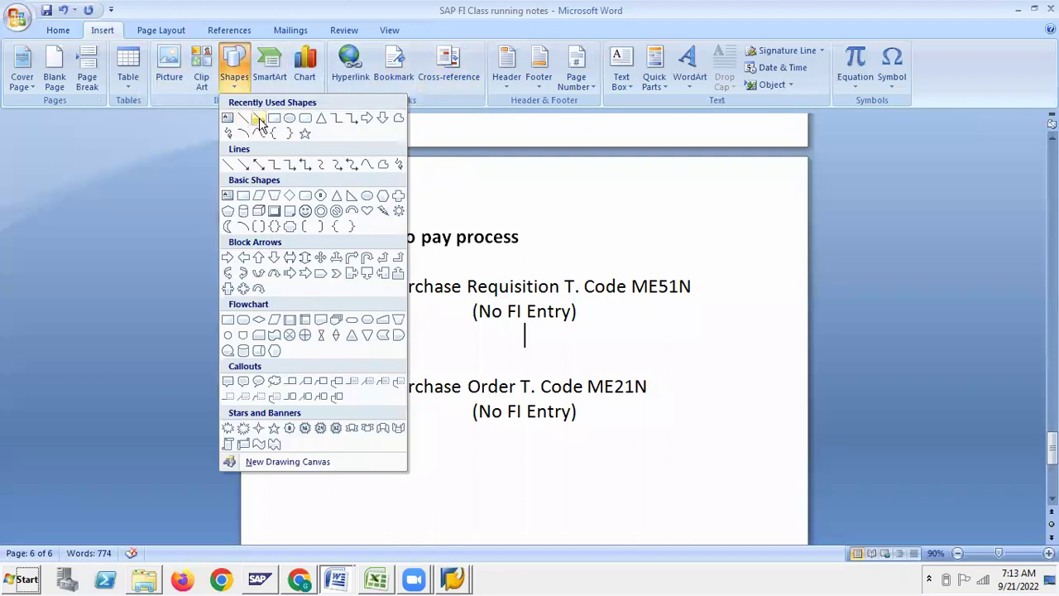
{"action": "left_click", "coordinate": [260, 119]}
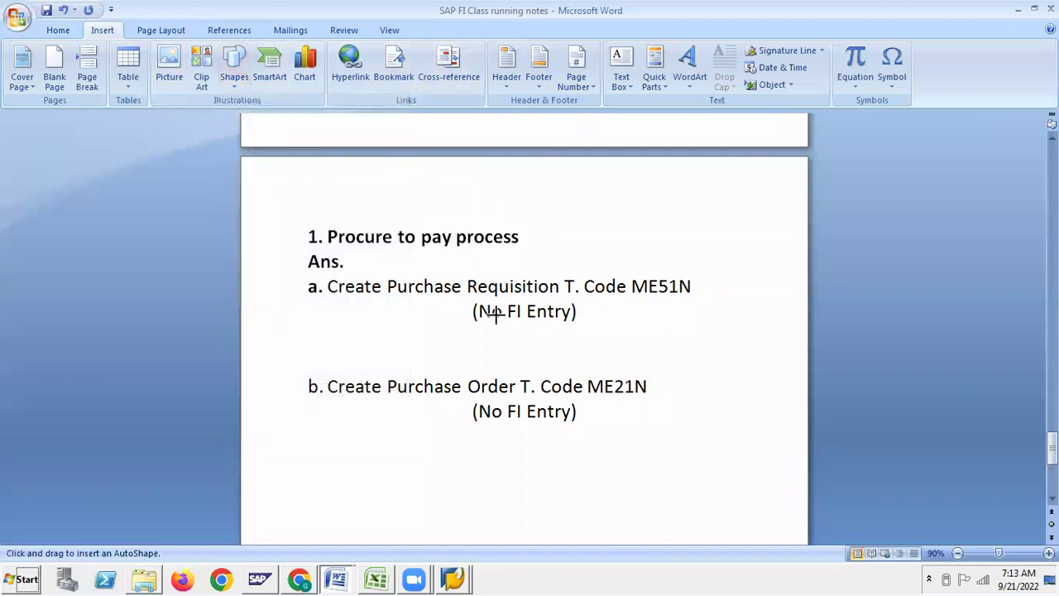
{"action": "left_click_drag", "start_coordinate": [517, 323], "coordinate": [518, 370]}
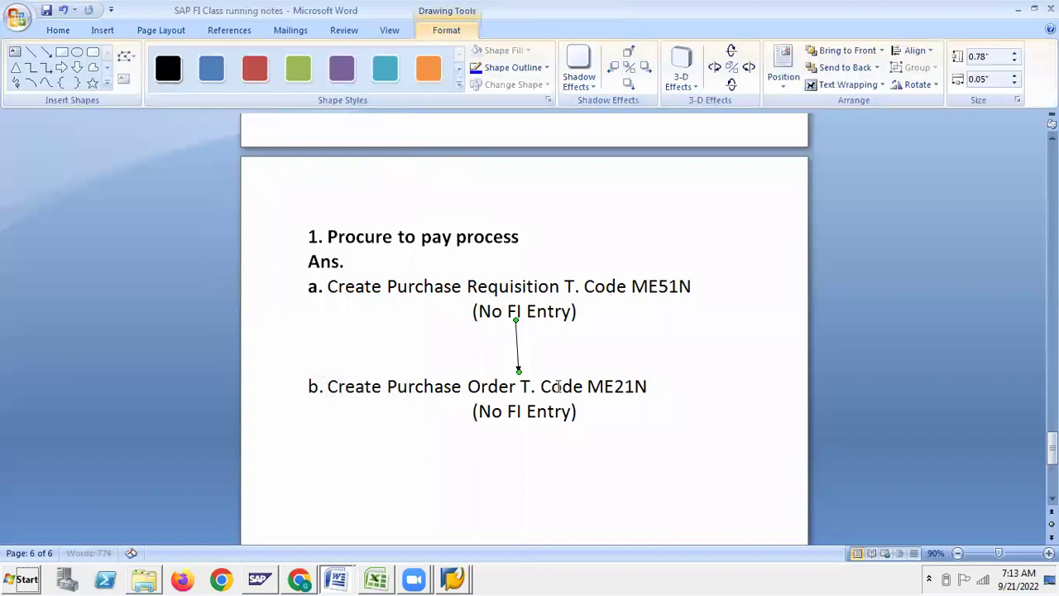
{"action": "left_click", "coordinate": [610, 411]}
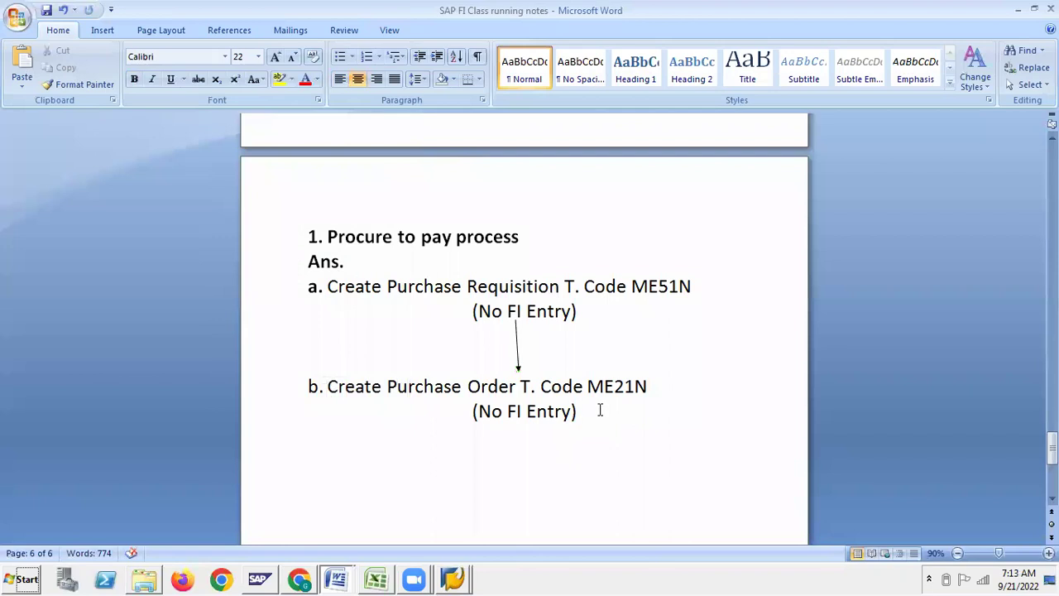
- Draw a second downward arrow beneath item b's "(No FI Entry)" and start a left-aligned line below the arrow
{"action": "key", "text": "Return"}
{"action": "scroll", "coordinate": [208, 72], "scroll_direction": "down", "scroll_amount": 1}
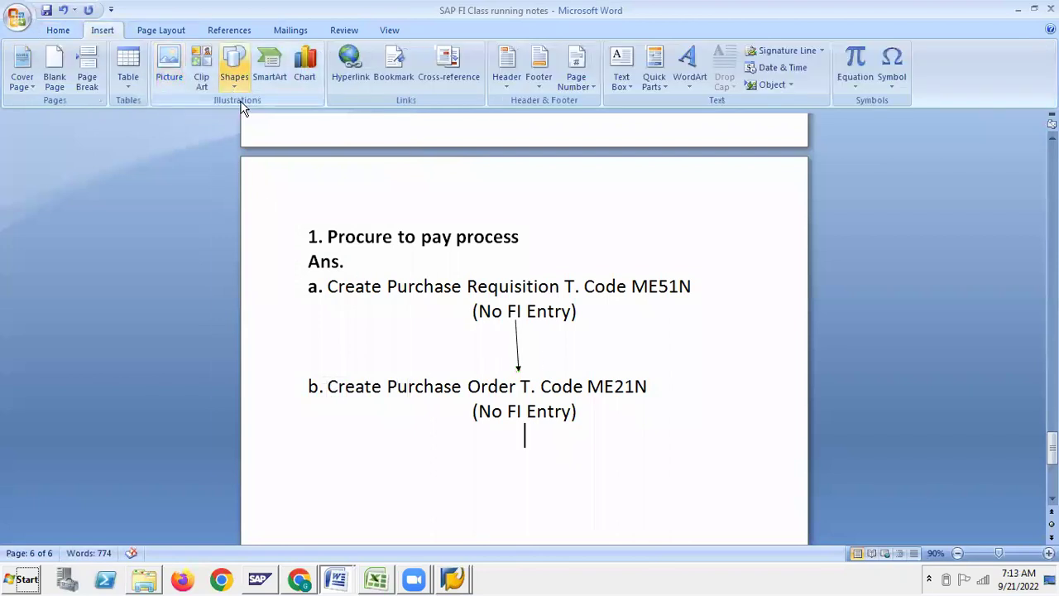
{"action": "left_click", "coordinate": [234, 73]}
{"action": "left_click", "coordinate": [258, 117]}
{"action": "left_click_drag", "start_coordinate": [516, 426], "coordinate": [519, 478]}
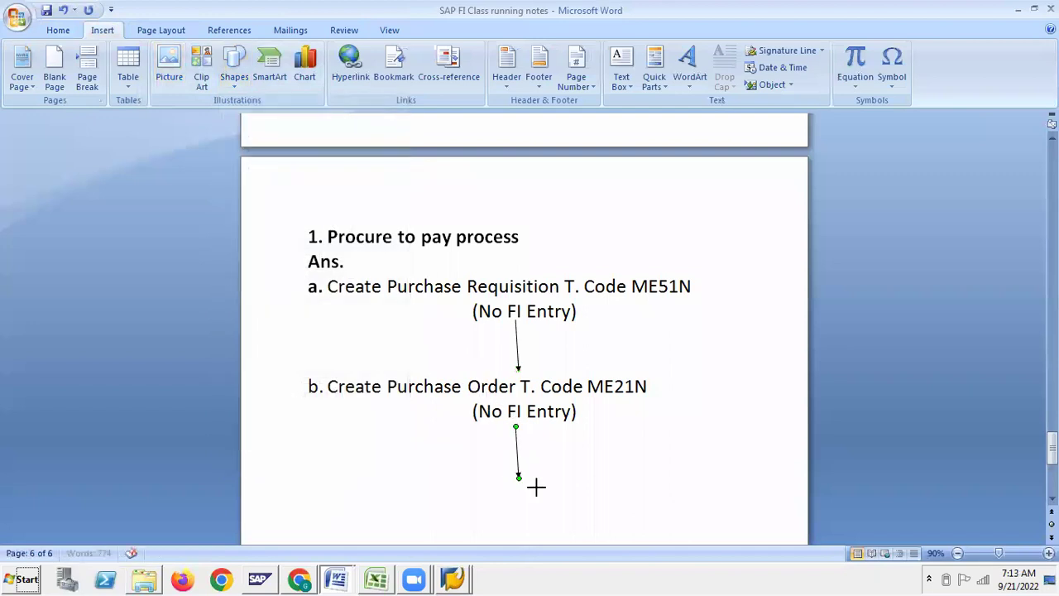
{"action": "double_click", "coordinate": [529, 488]}
{"action": "left_click", "coordinate": [539, 511]}
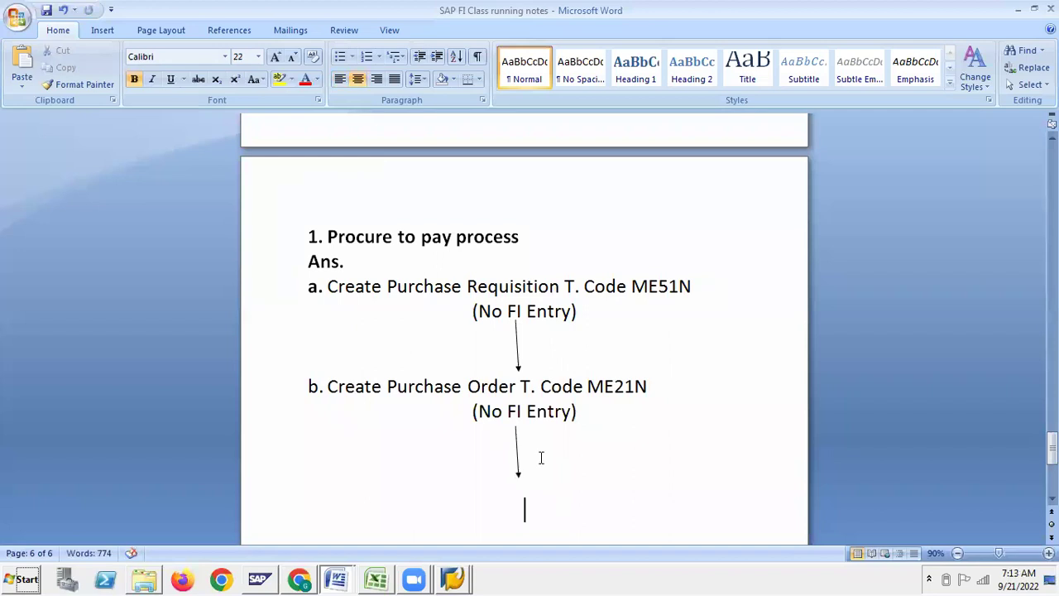
{"action": "key", "text": "ctrl+l"}
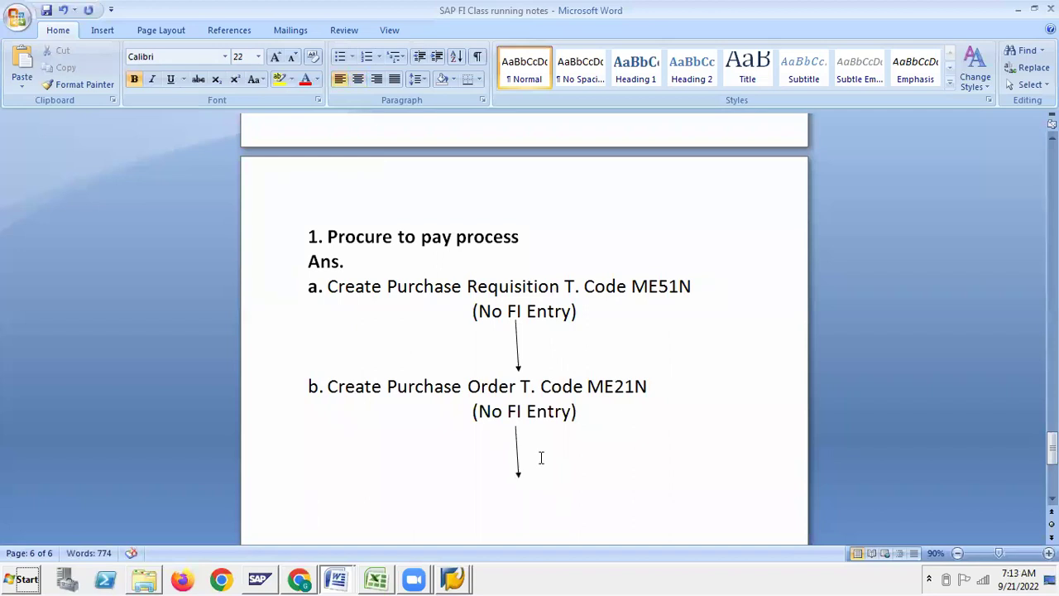
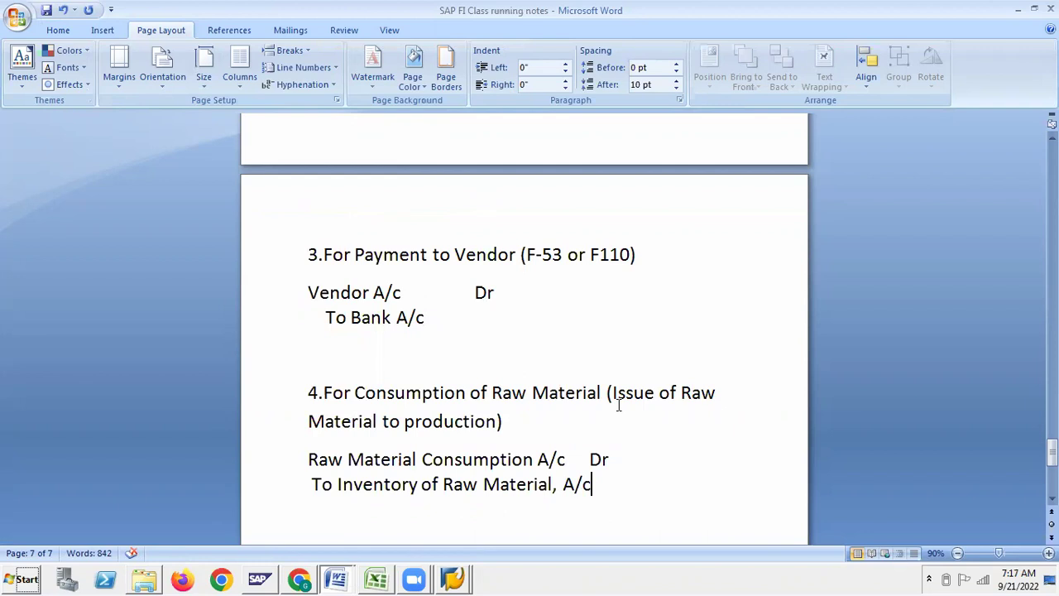
- Add a new line after the raw material consumption entry at the end of the running notes and save the document
{"action": "scroll", "coordinate": [623, 404], "scroll_direction": "up", "scroll_amount": 3}
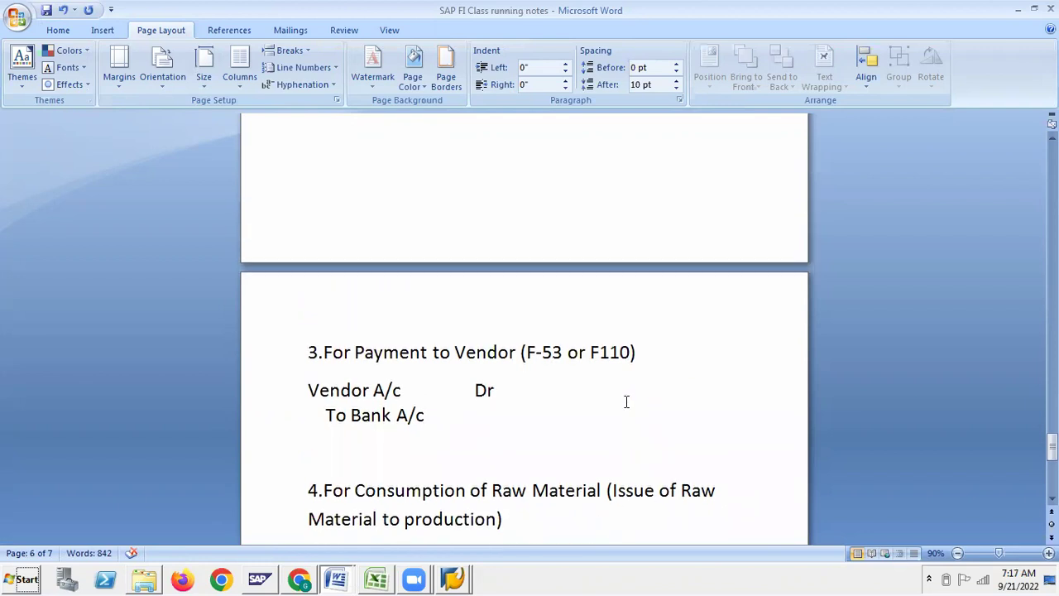
{"action": "key", "text": "alt+Tab"}
{"action": "key", "text": "alt+Tab"}
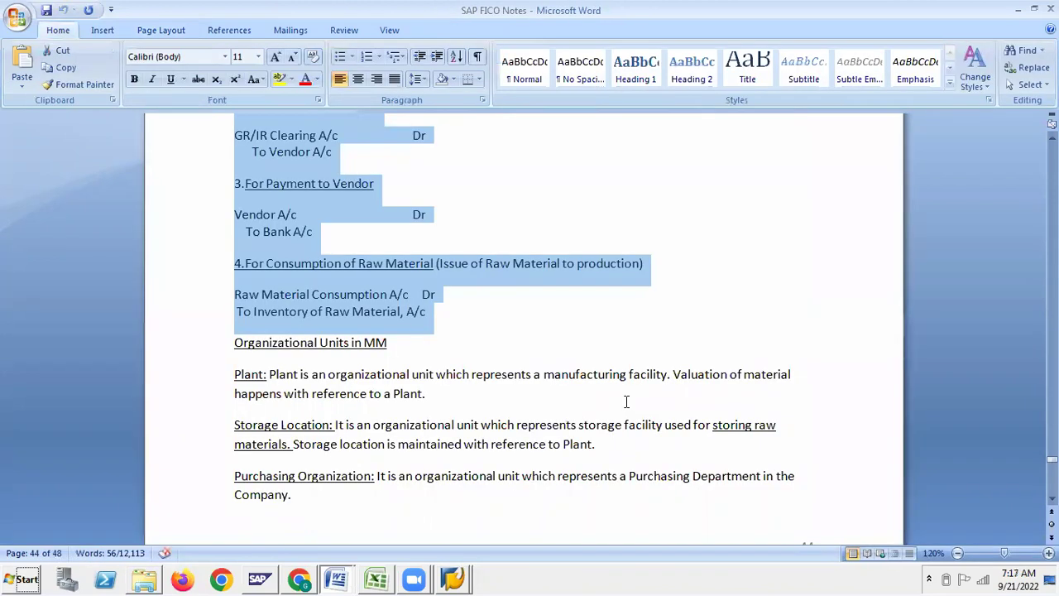
{"action": "key", "text": "alt+Tab"}
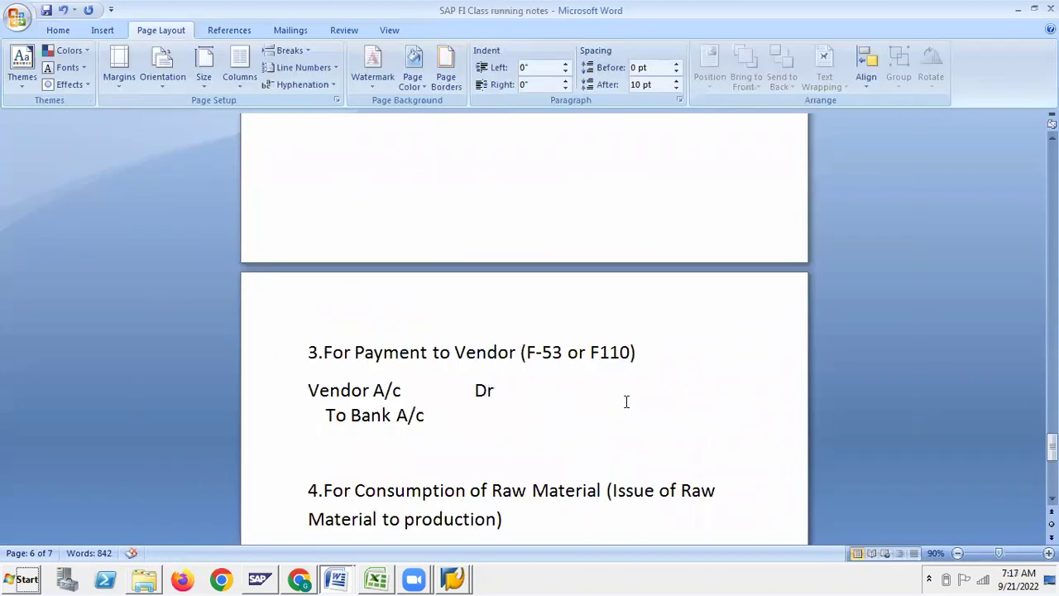
{"action": "scroll", "coordinate": [626, 402], "scroll_direction": "down", "scroll_amount": 4}
{"action": "key", "text": "Return"}
{"action": "scroll", "coordinate": [587, 389], "scroll_direction": "up", "scroll_amount": 20}
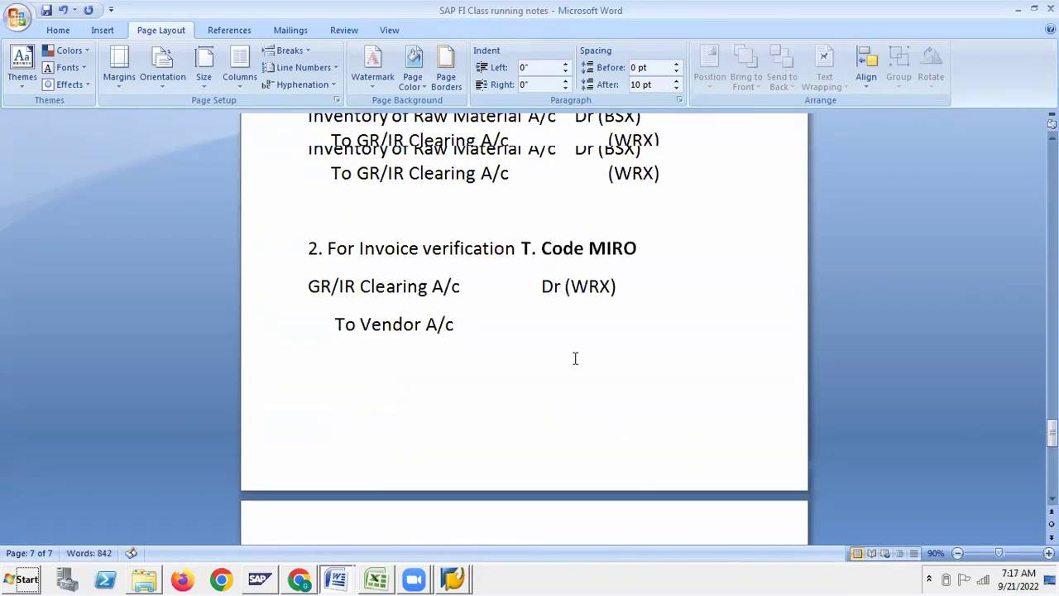
{"action": "left_click", "coordinate": [46, 10]}
- Review the procure-to-pay notes from purchase requisition through goods receipt and invoice verification to vendor payment
{"action": "scroll", "coordinate": [716, 444], "scroll_direction": "down", "scroll_amount": 12}
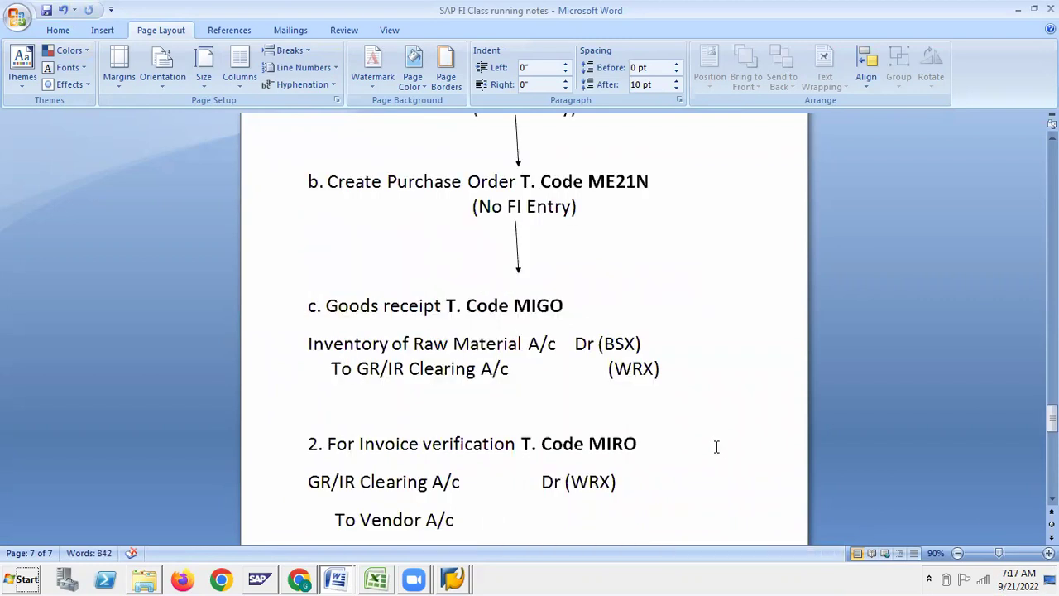
{"action": "scroll", "coordinate": [718, 465], "scroll_direction": "up", "scroll_amount": 14}
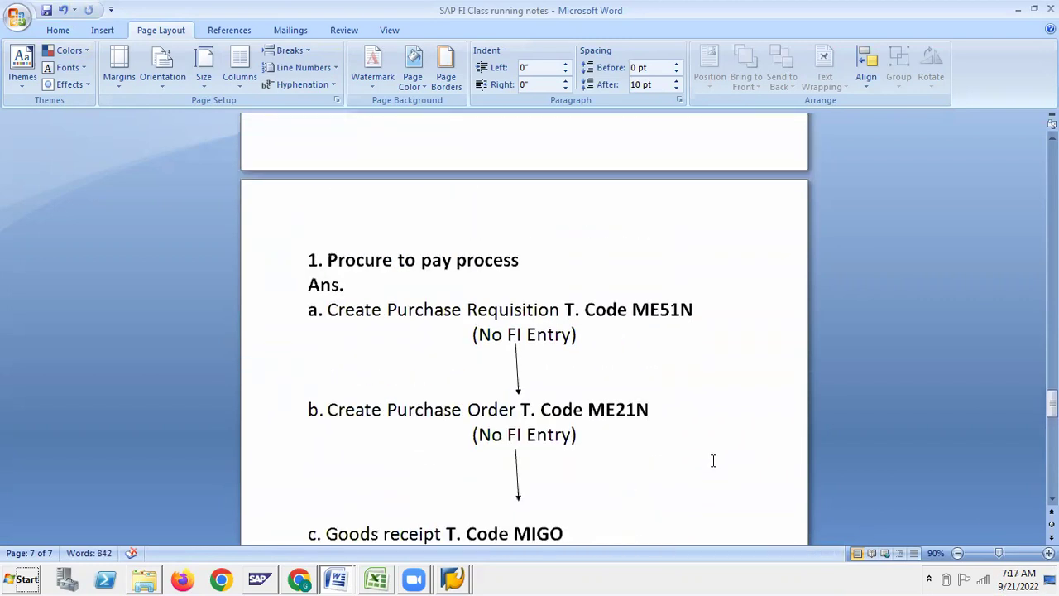
{"action": "scroll", "coordinate": [713, 464], "scroll_direction": "down", "scroll_amount": 4}
{"action": "scroll", "coordinate": [713, 464], "scroll_direction": "down", "scroll_amount": 4}
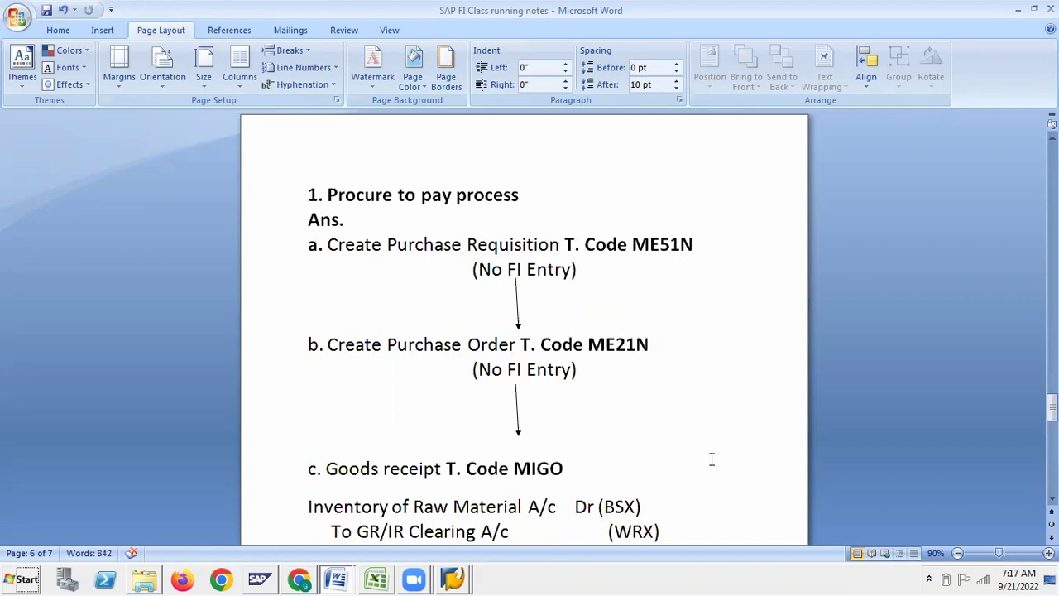
{"action": "scroll", "coordinate": [711, 457], "scroll_direction": "down", "scroll_amount": 5}
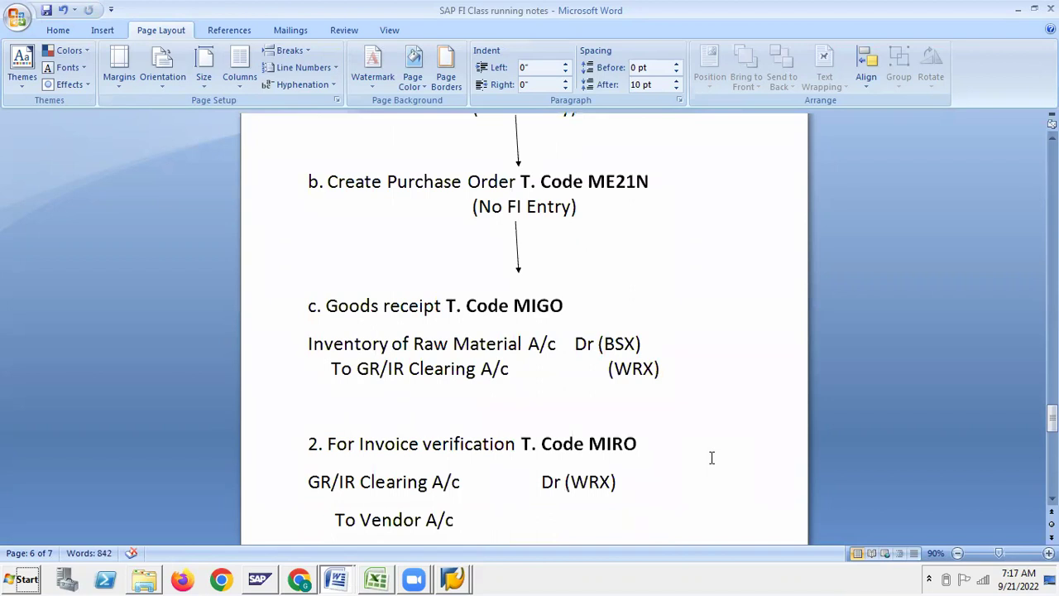
{"action": "scroll", "coordinate": [694, 453], "scroll_direction": "down", "scroll_amount": 3}
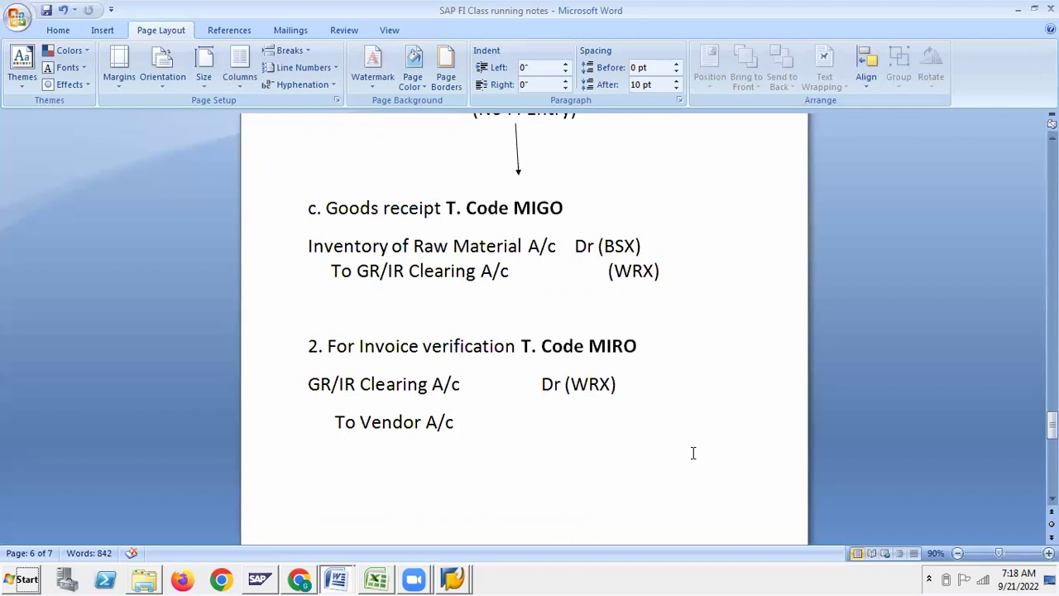
{"action": "scroll", "coordinate": [693, 453], "scroll_direction": "up", "scroll_amount": 3}
{"action": "scroll", "coordinate": [693, 452], "scroll_direction": "down", "scroll_amount": 2}
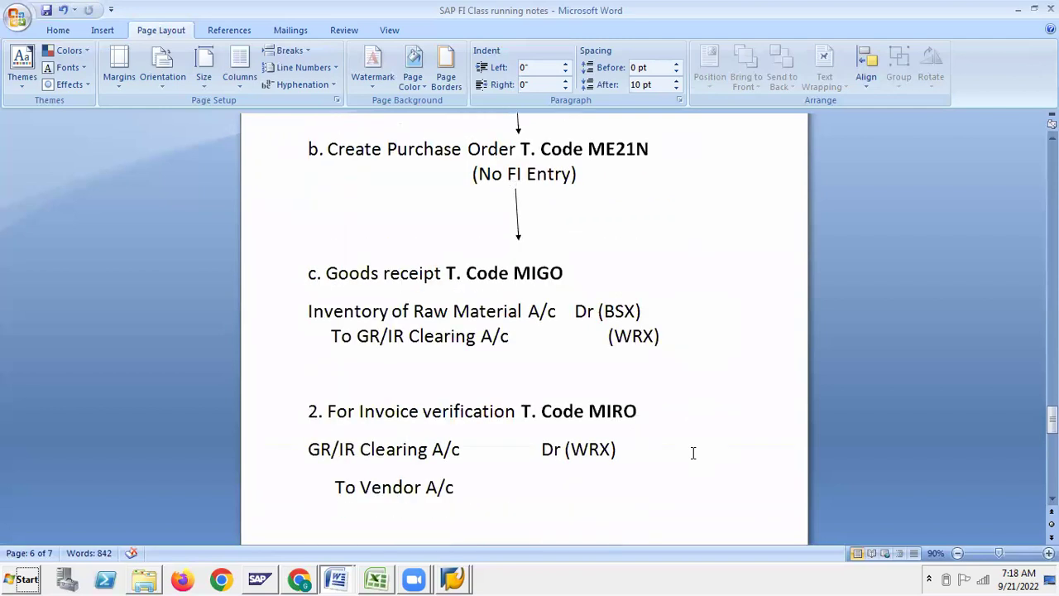
{"action": "scroll", "coordinate": [693, 452], "scroll_direction": "down", "scroll_amount": 3}
{"action": "scroll", "coordinate": [693, 452], "scroll_direction": "down", "scroll_amount": 3}
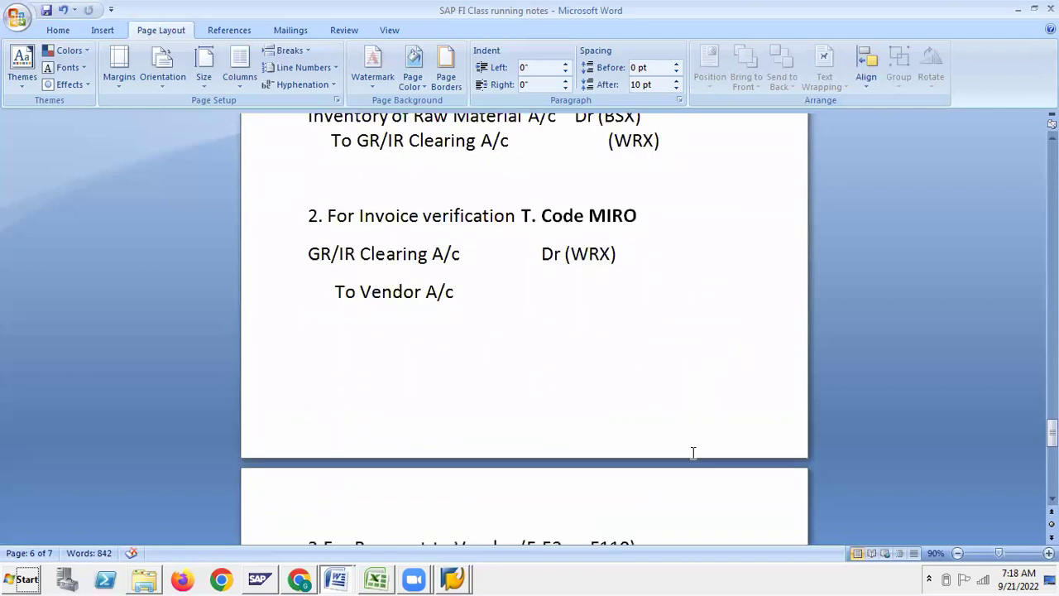
{"action": "scroll", "coordinate": [693, 452], "scroll_direction": "down", "scroll_amount": 5}
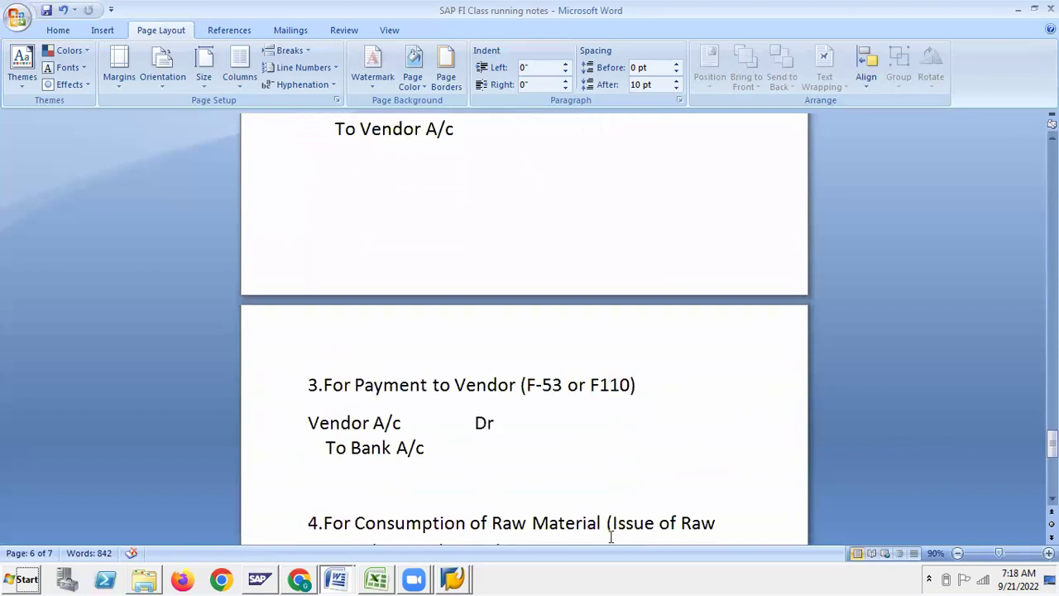
- Switch to the SAP FICO Notes document and skim the FI-MM integration material from the consultant's responsibilities to the account assignment rules
{"action": "left_click", "coordinate": [312, 579]}
{"action": "left_click", "coordinate": [335, 579]}
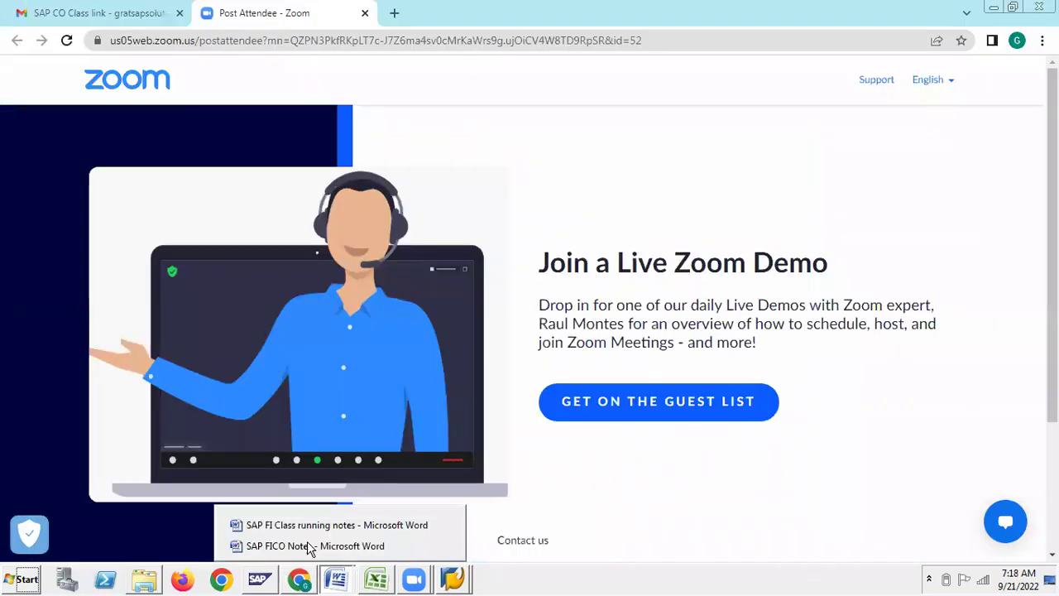
{"action": "left_click", "coordinate": [307, 545]}
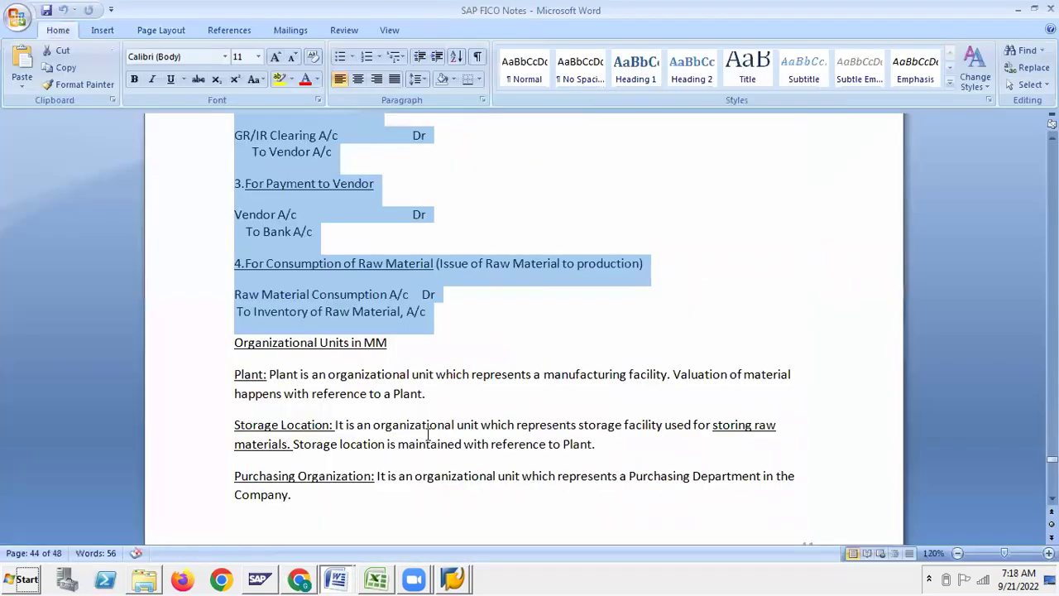
{"action": "left_click", "coordinate": [460, 353]}
{"action": "scroll", "coordinate": [460, 353], "scroll_direction": "up", "scroll_amount": 20}
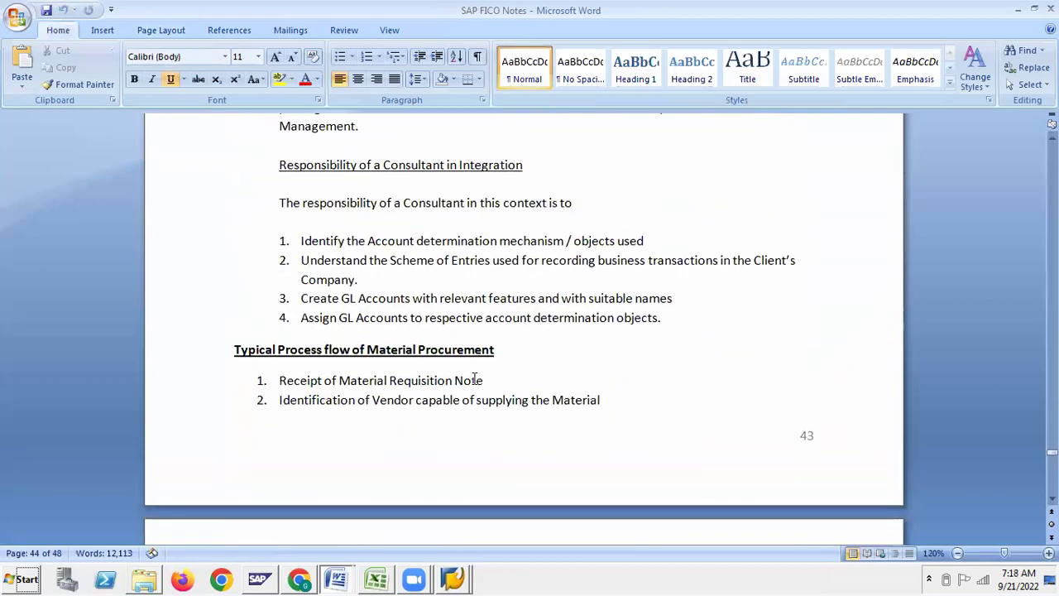
{"action": "scroll", "coordinate": [472, 378], "scroll_direction": "up", "scroll_amount": 5}
{"action": "scroll", "coordinate": [471, 378], "scroll_direction": "down", "scroll_amount": 20}
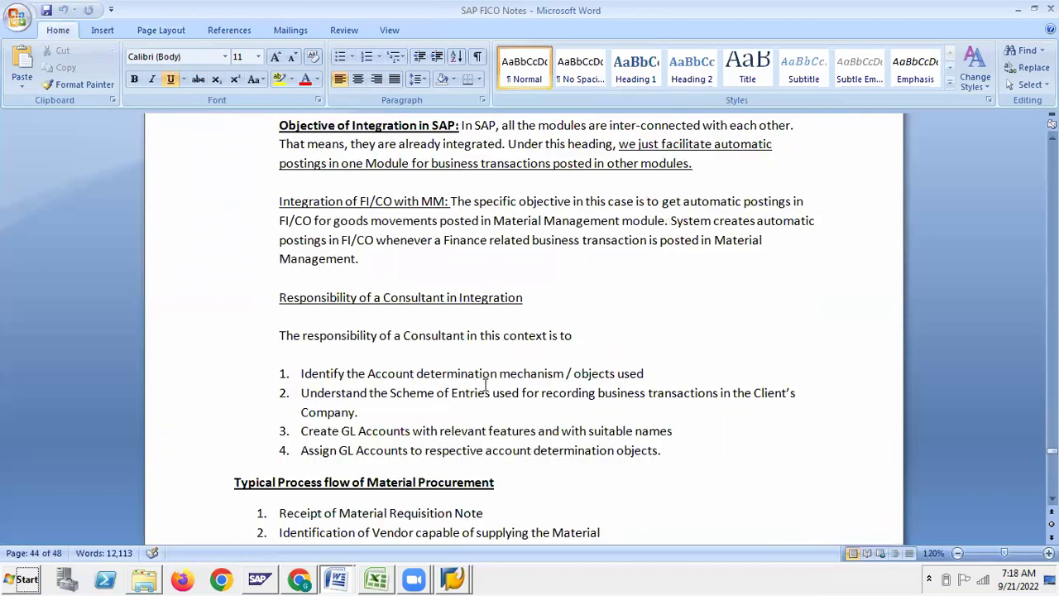
{"action": "scroll", "coordinate": [490, 384], "scroll_direction": "down", "scroll_amount": 18}
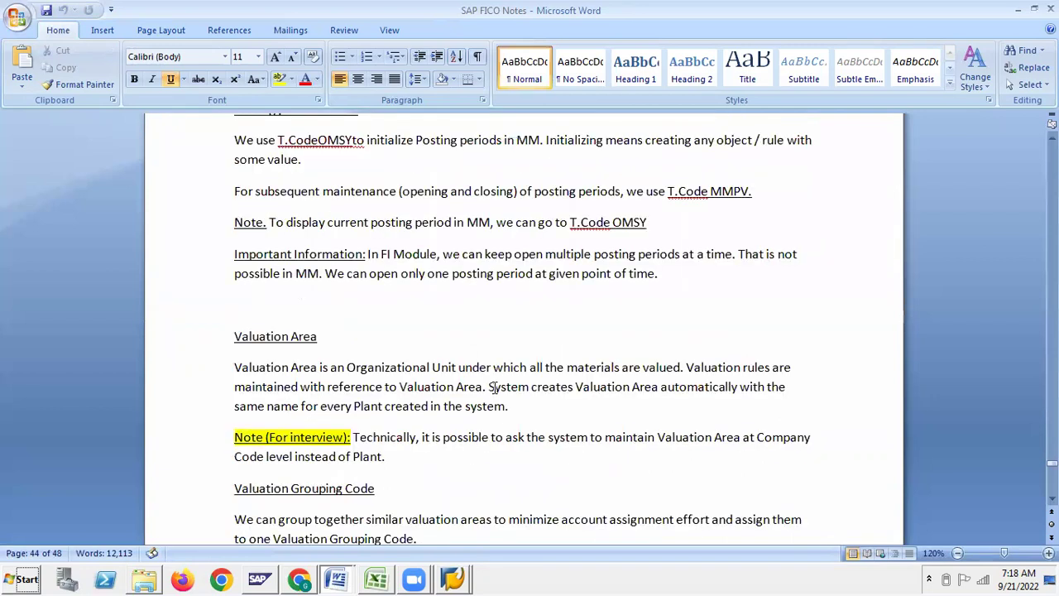
{"action": "scroll", "coordinate": [495, 387], "scroll_direction": "down", "scroll_amount": 9}
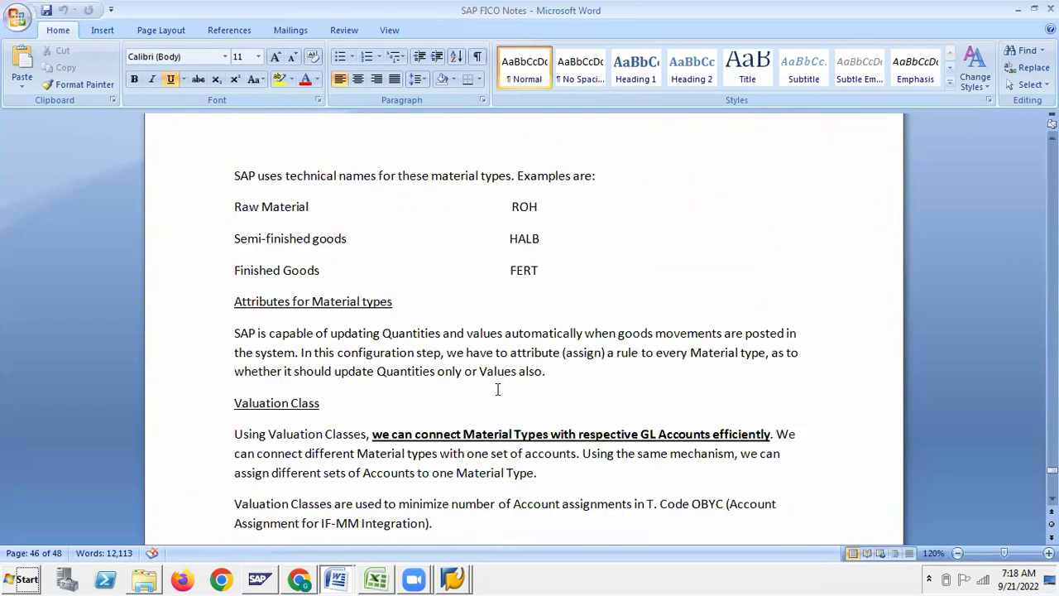
{"action": "scroll", "coordinate": [497, 391], "scroll_direction": "down", "scroll_amount": 15}
{"action": "scroll", "coordinate": [497, 390], "scroll_direction": "down", "scroll_amount": 5}
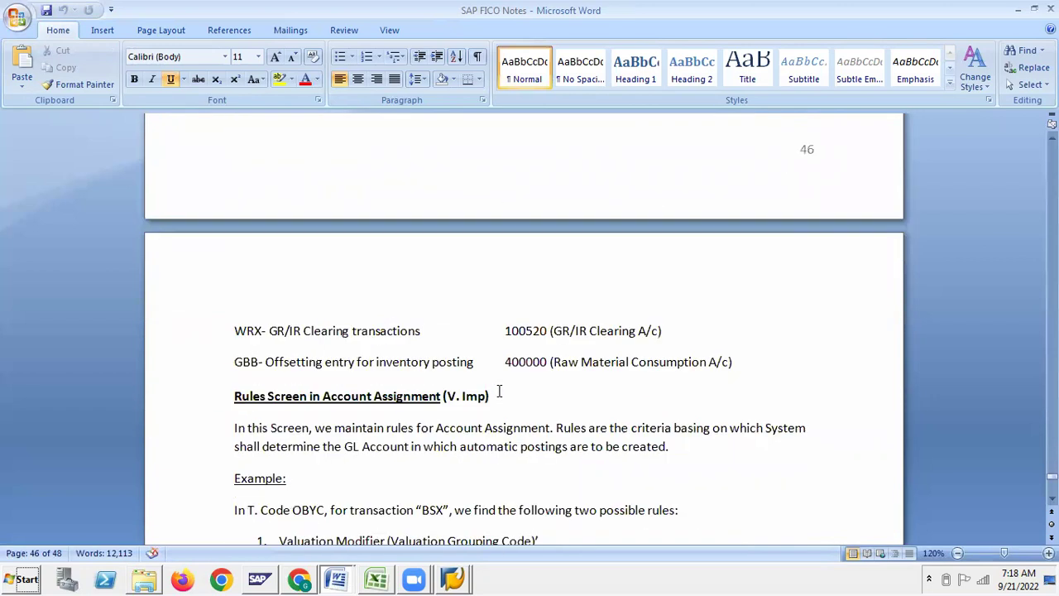
- Examine the transaction/event keys BSX, WRX and GBB and the GL account to be assigned to each one
{"action": "scroll", "coordinate": [497, 391], "scroll_direction": "up", "scroll_amount": 4}
{"action": "left_click", "coordinate": [339, 329]}
{"action": "scroll", "coordinate": [397, 335], "scroll_direction": "down", "scroll_amount": 4}
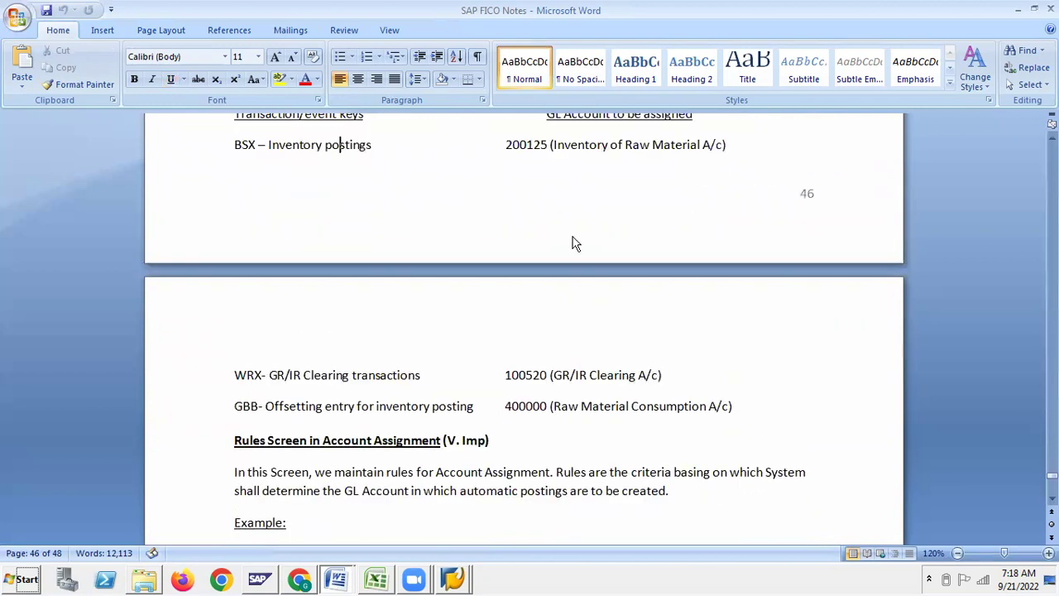
{"action": "scroll", "coordinate": [603, 219], "scroll_direction": "up", "scroll_amount": 1}
{"action": "left_click", "coordinate": [675, 189]}
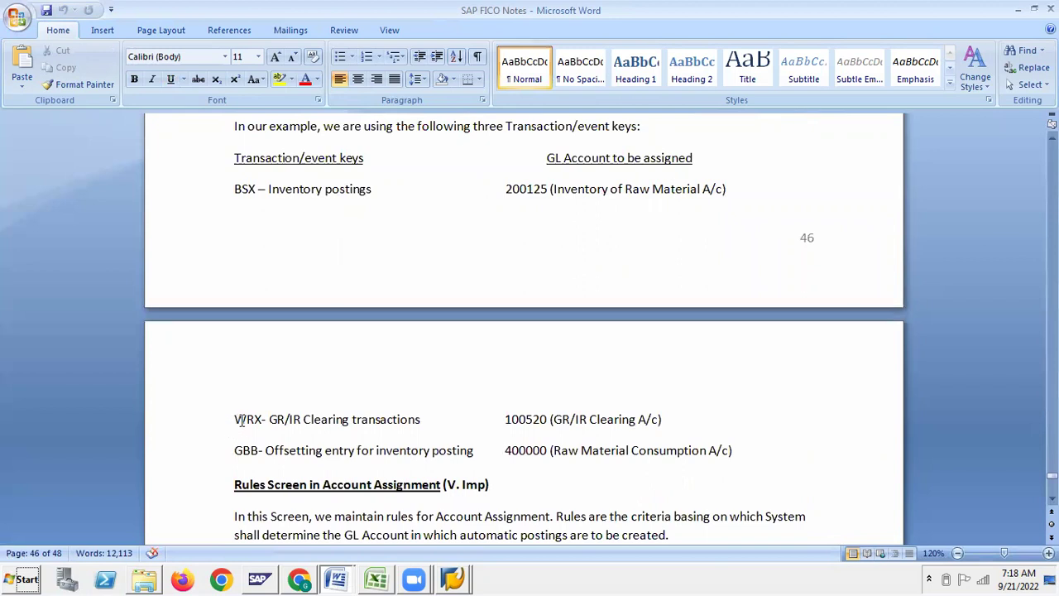
{"action": "left_click", "coordinate": [260, 417]}
{"action": "left_click", "coordinate": [667, 418]}
{"action": "left_click", "coordinate": [236, 451]}
{"action": "scroll", "coordinate": [520, 460], "scroll_direction": "up", "scroll_amount": 10}
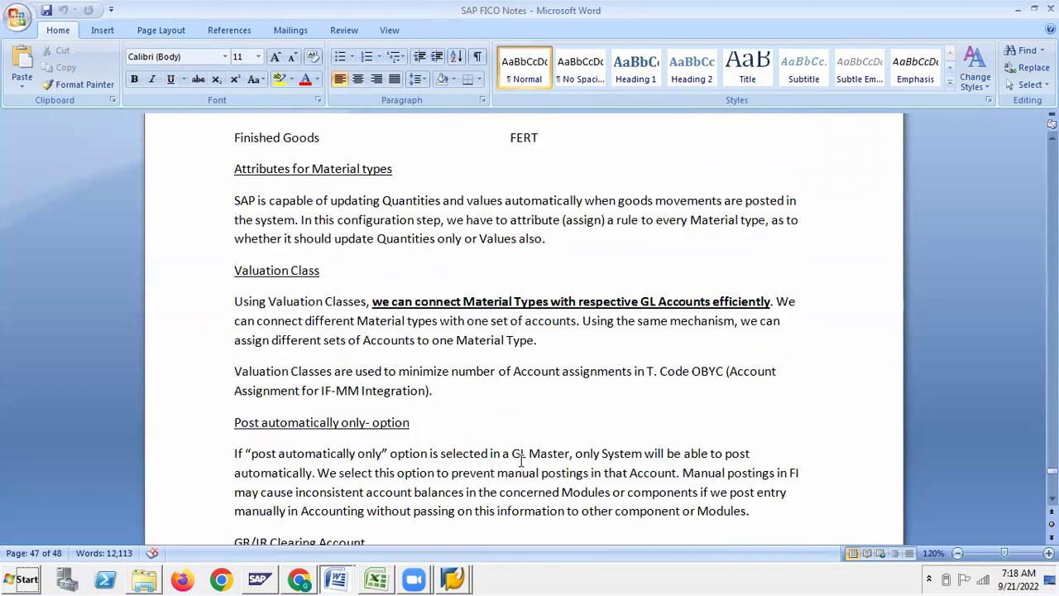
- Switch to SAP and view the Automatic Payment Transactions status screen of transaction F110
{"action": "key", "text": "alt+Tab"}
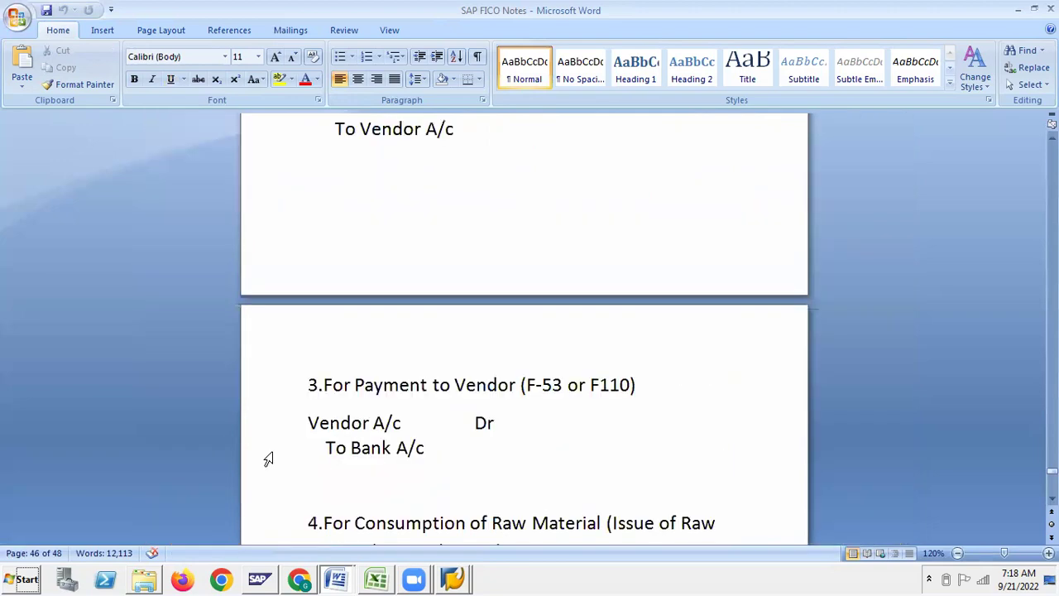
{"action": "key", "text": "alt+Tab"}
{"action": "key", "text": "alt+Tab"}
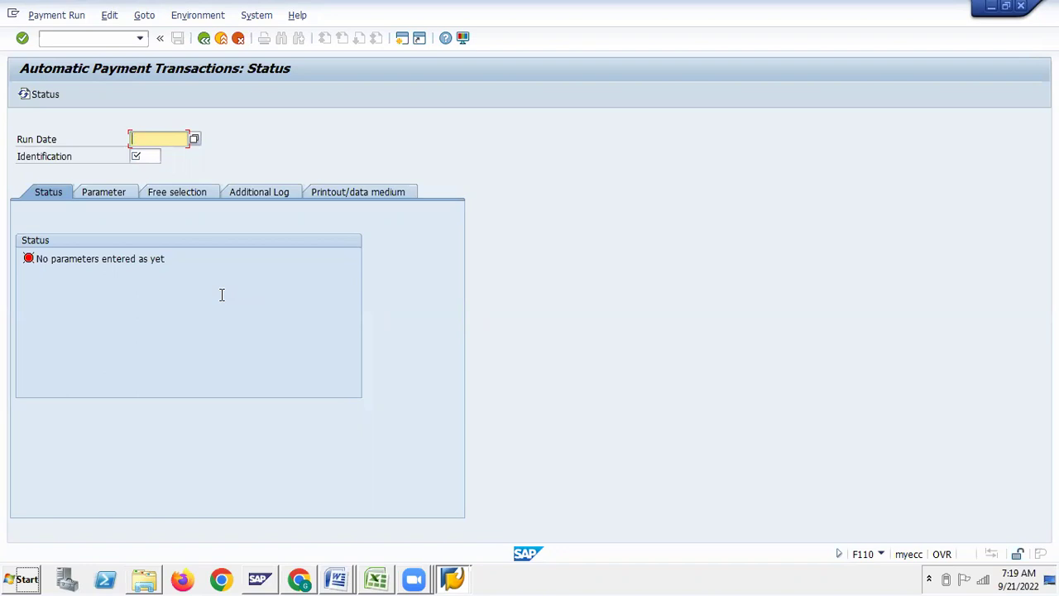
- Return to the SAP FICO Notes and review the topics from Material Types back to the Integration of FI – MM – Theory section
{"action": "key", "text": "alt+Tab"}
{"action": "key", "text": "alt+Tab"}
{"action": "key", "text": "alt+Tab"}
{"action": "key", "text": "alt+Tab"}
{"action": "scroll", "coordinate": [365, 438], "scroll_direction": "up", "scroll_amount": 15}
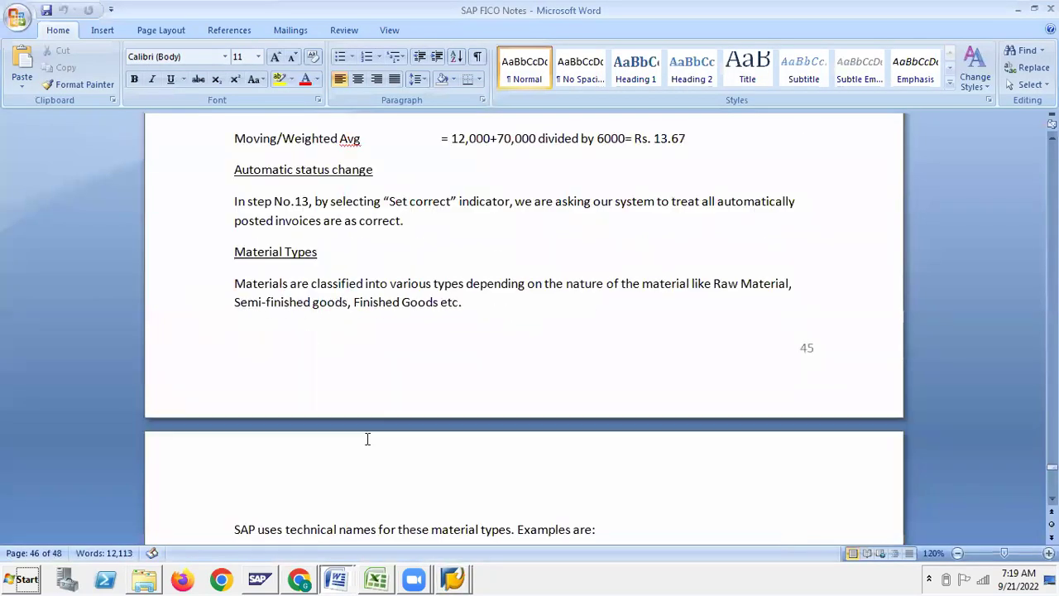
{"action": "scroll", "coordinate": [367, 438], "scroll_direction": "up", "scroll_amount": 15}
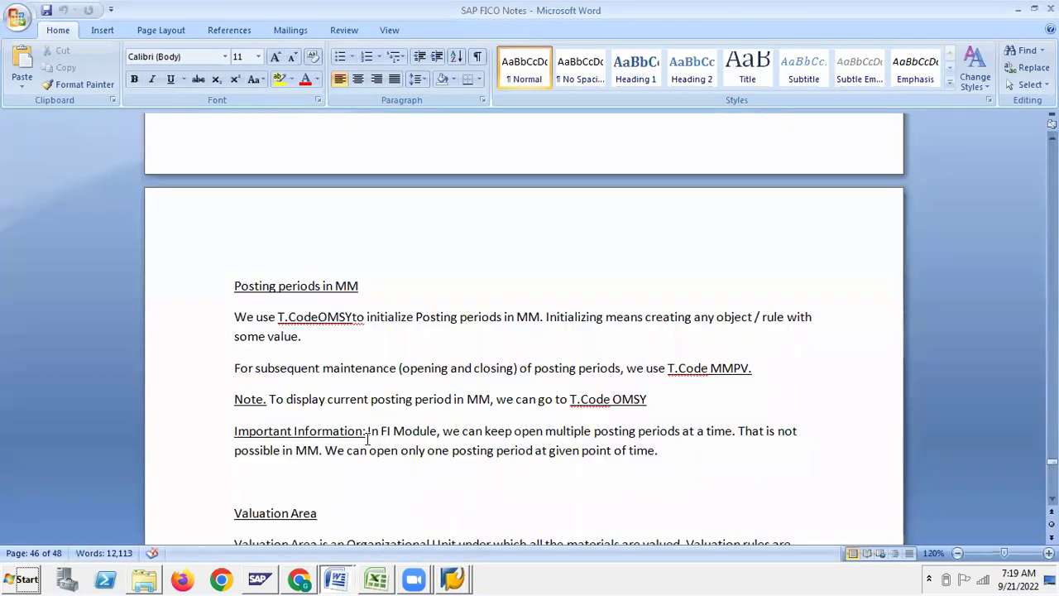
{"action": "scroll", "coordinate": [367, 438], "scroll_direction": "up", "scroll_amount": 15}
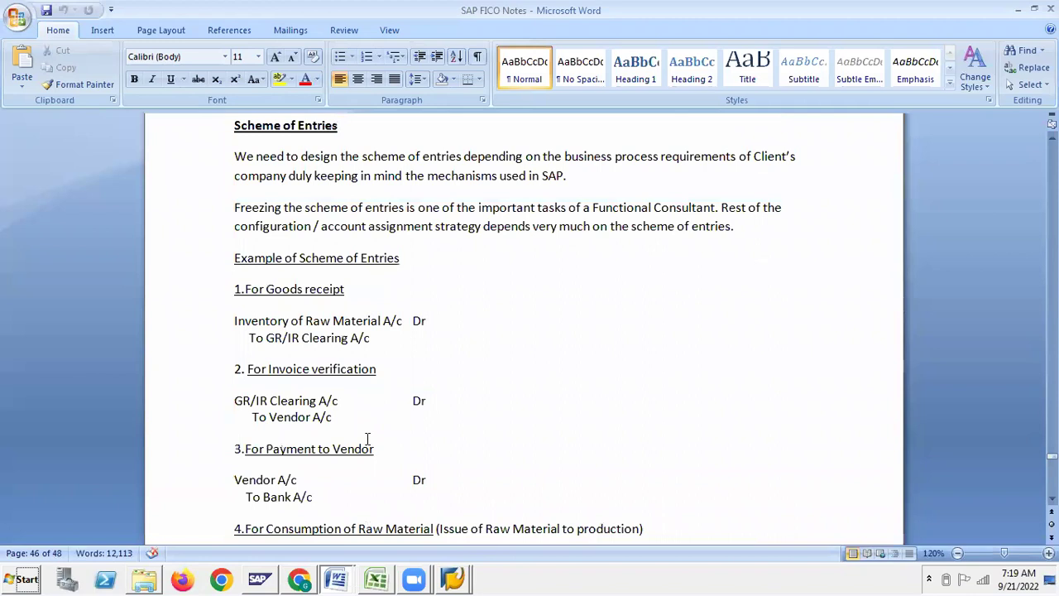
{"action": "scroll", "coordinate": [369, 443], "scroll_direction": "up", "scroll_amount": 15}
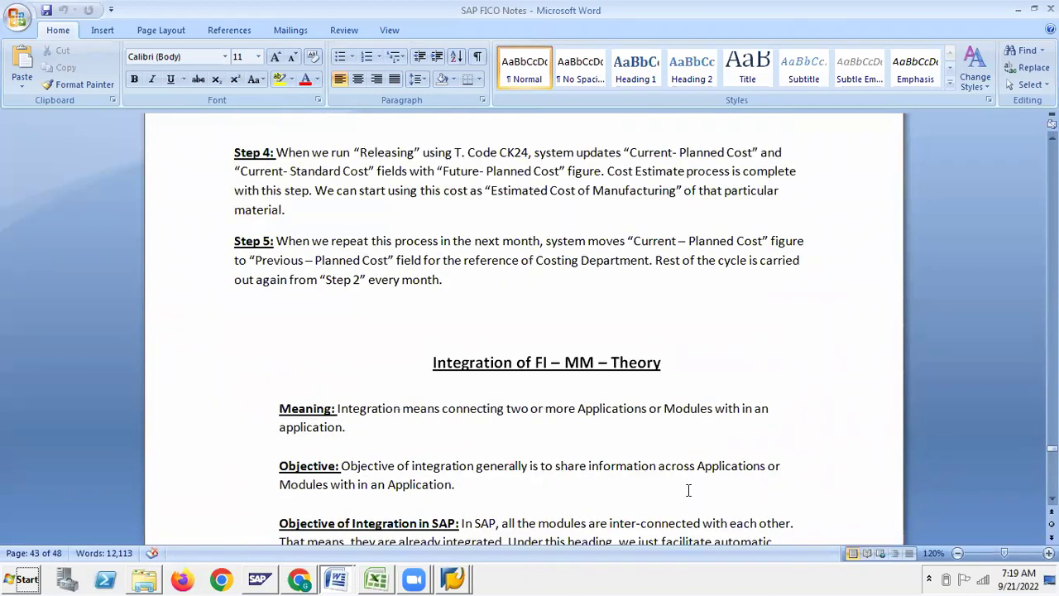
{"action": "scroll", "coordinate": [688, 489], "scroll_direction": "down", "scroll_amount": 8}
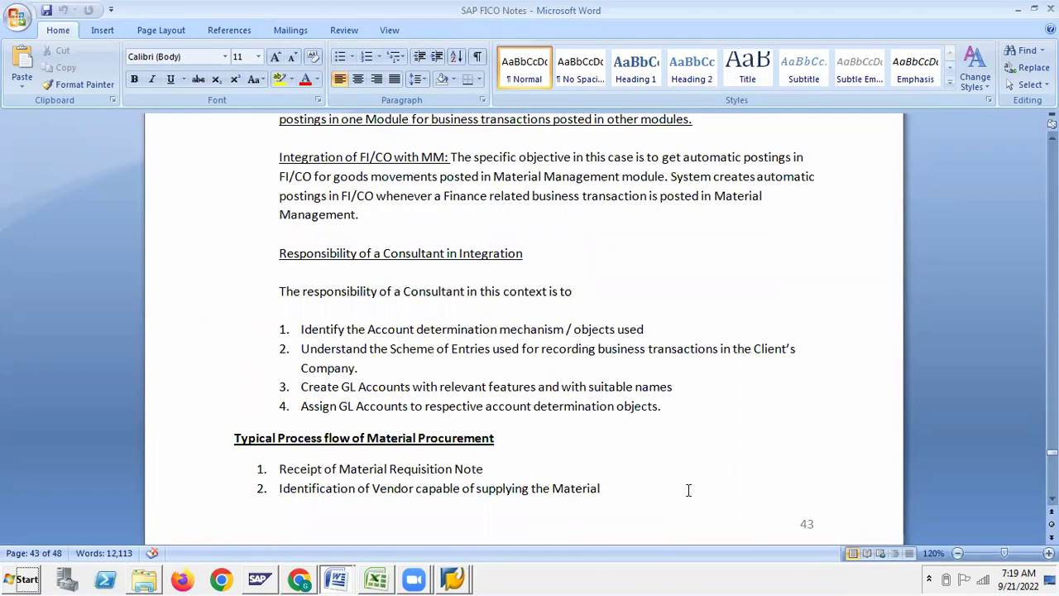
- Switch to SAP, open a new session and start the payment program customizing with transaction FBZP
{"action": "key", "text": "alt+Tab"}
{"action": "key", "text": "Tab"}
{"action": "key", "text": "alt+Tab"}
{"action": "key", "text": "Tab"}
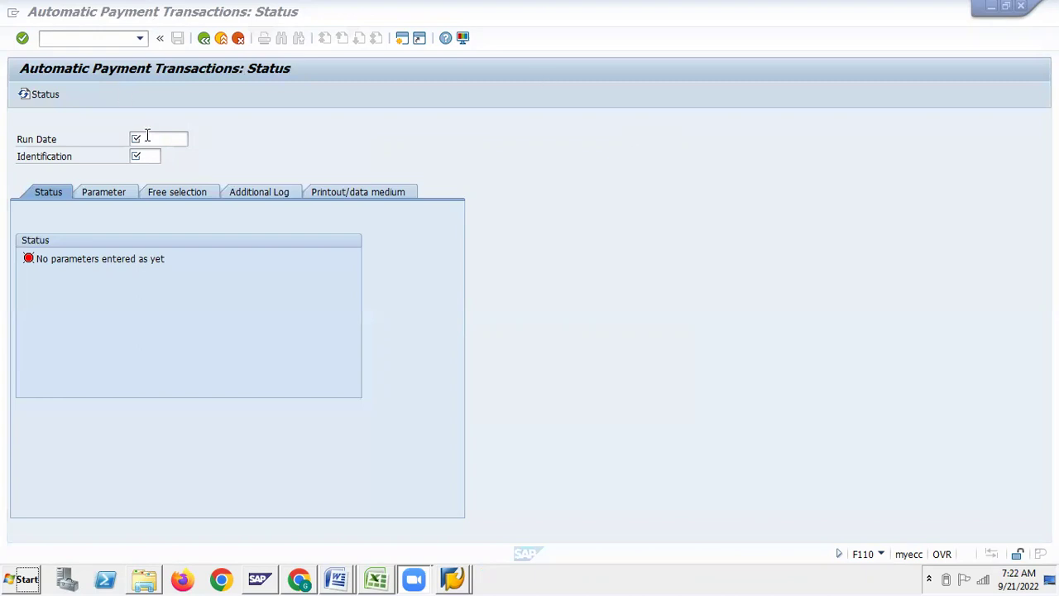
{"action": "left_click", "coordinate": [137, 157]}
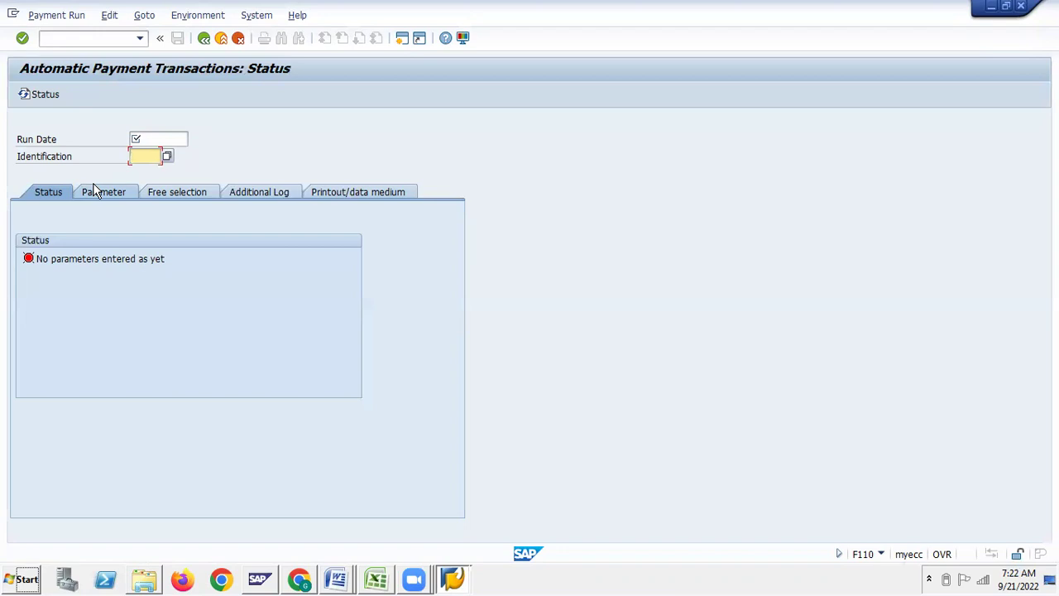
{"action": "left_click", "coordinate": [262, 16]}
{"action": "left_click", "coordinate": [263, 17]}
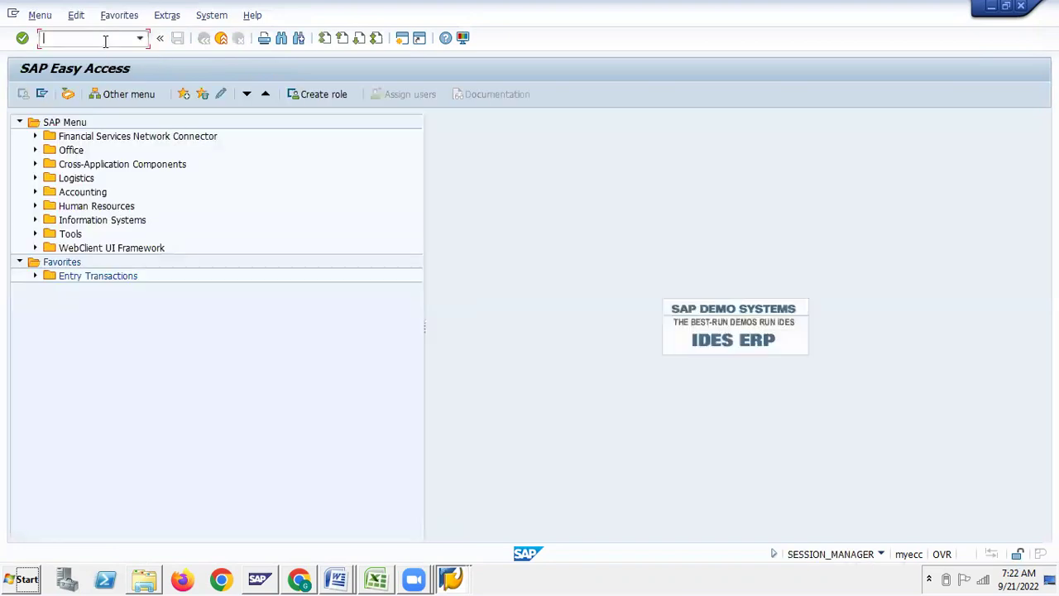
{"action": "type", "text": "FBZP"}
{"action": "key", "text": "Return"}
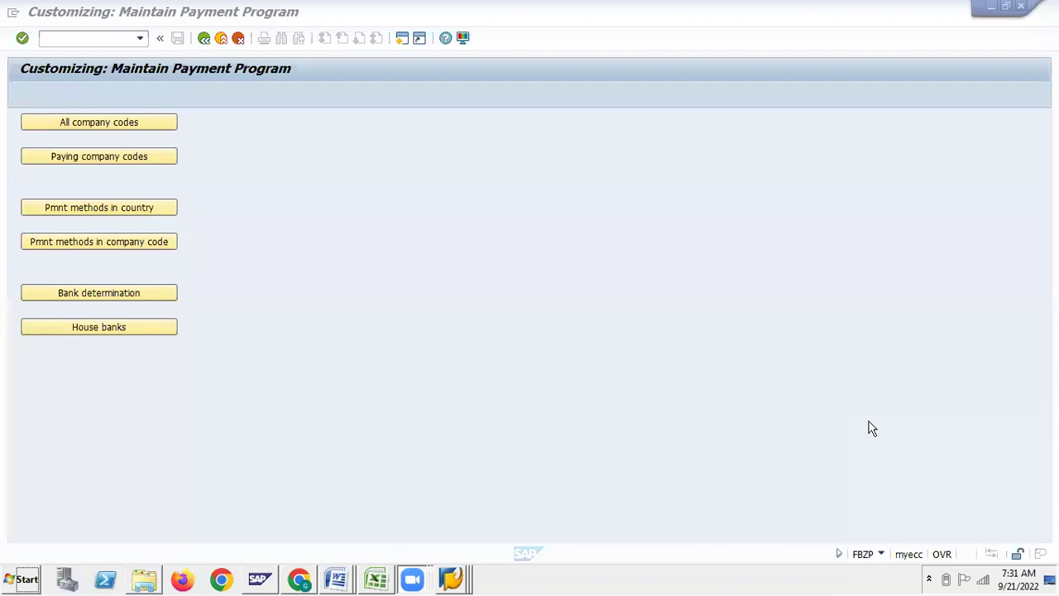
- Switch to the SAP FICO Notes and look back through the product costing pages to the Special GL Transactions section
{"action": "mouse_move", "coordinate": [344, 583]}
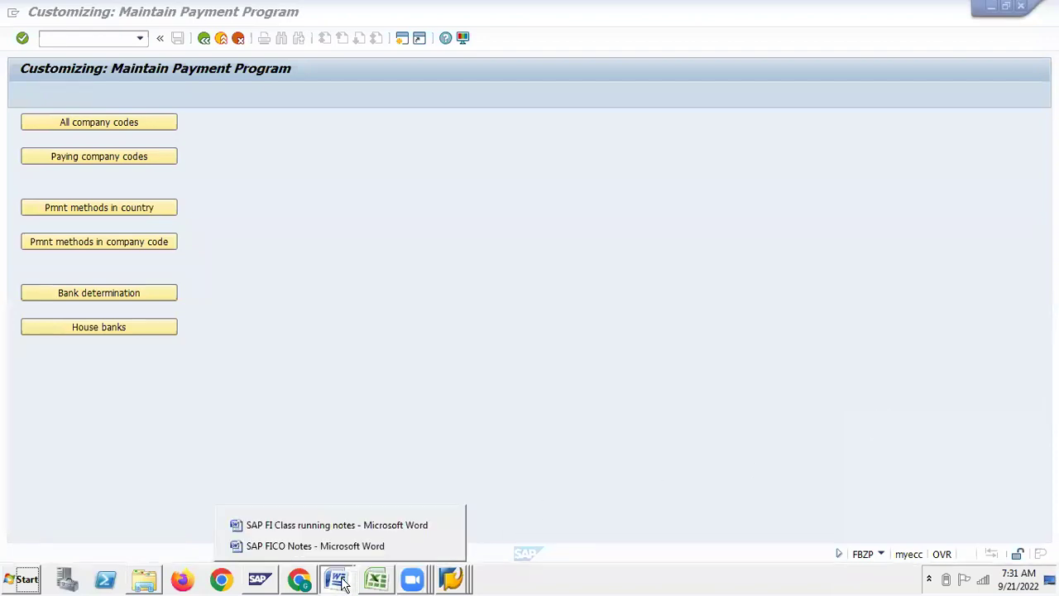
{"action": "left_click", "coordinate": [302, 545]}
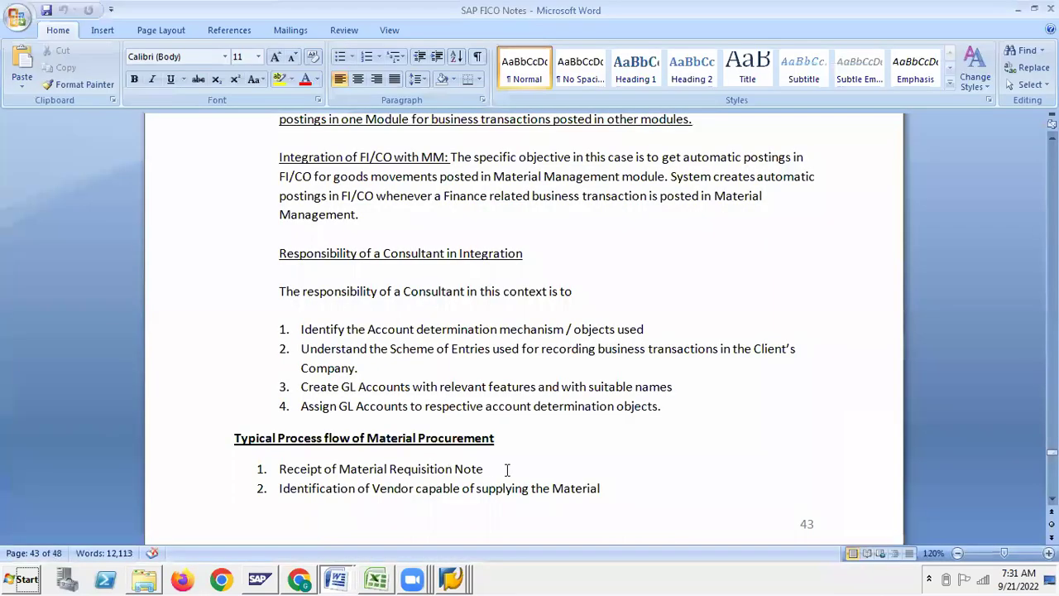
{"action": "scroll", "coordinate": [507, 469], "scroll_direction": "up", "scroll_amount": 7}
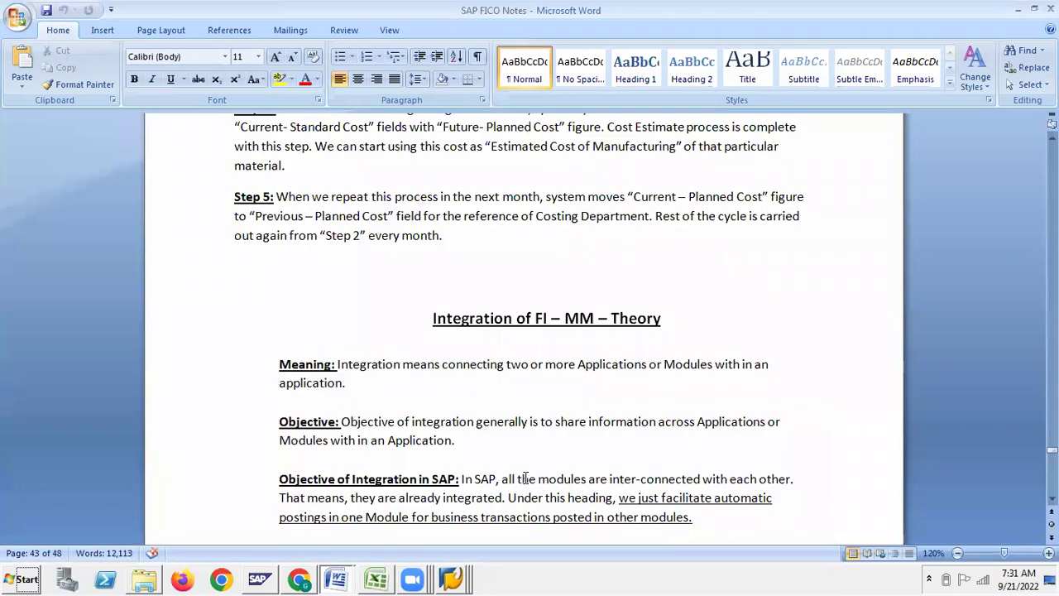
{"action": "scroll", "coordinate": [524, 478], "scroll_direction": "up", "scroll_amount": 14}
{"action": "scroll", "coordinate": [524, 477], "scroll_direction": "up", "scroll_amount": 4}
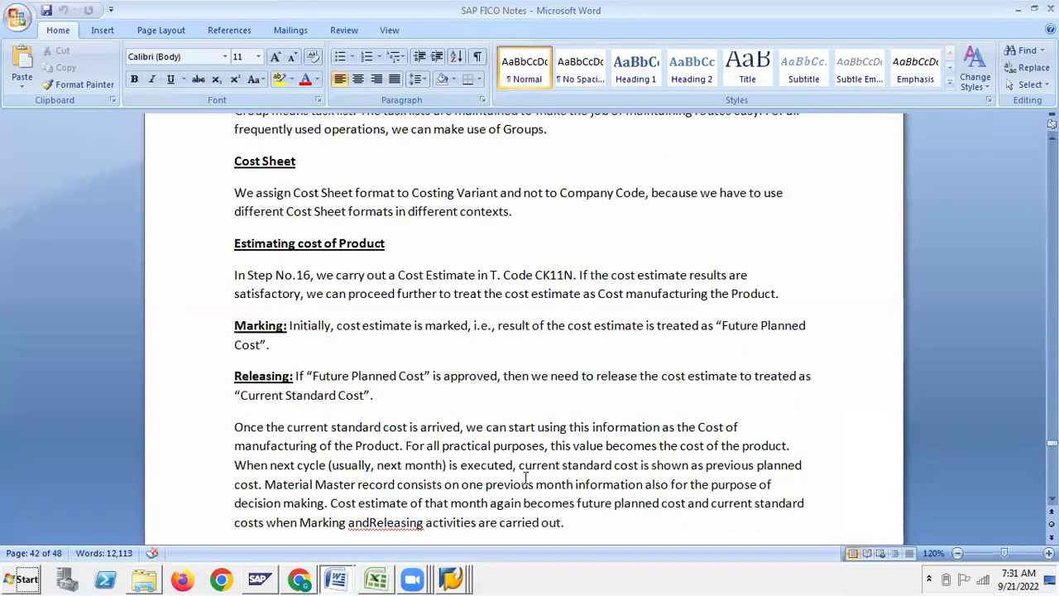
{"action": "scroll", "coordinate": [524, 477], "scroll_direction": "up", "scroll_amount": 3}
{"action": "scroll", "coordinate": [524, 477], "scroll_direction": "up", "scroll_amount": 12}
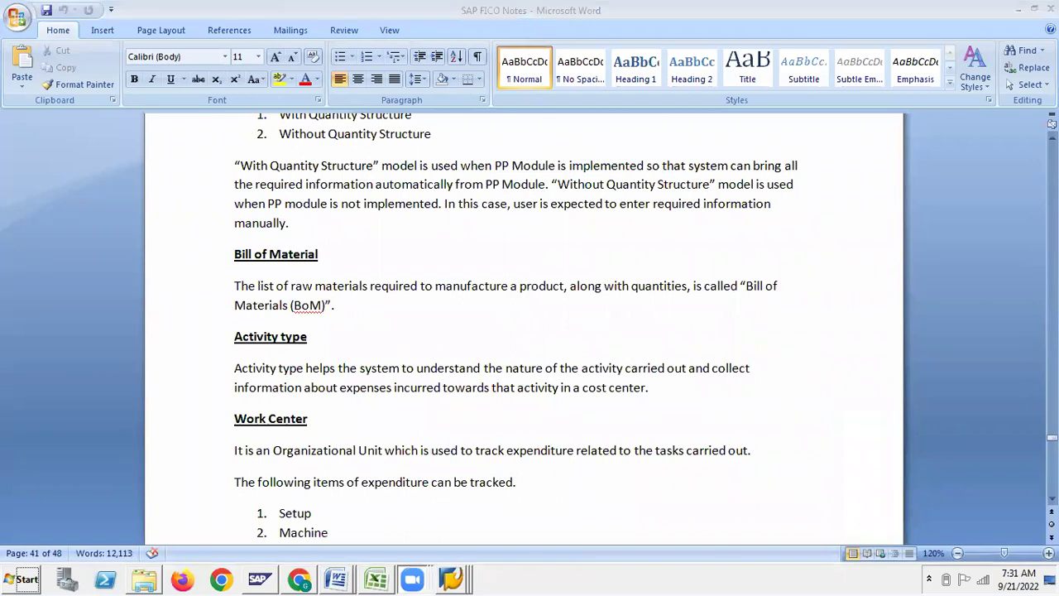
{"action": "left_click_drag", "start_coordinate": [1051, 437], "coordinate": [1052, 376]}
{"action": "scroll", "coordinate": [937, 375], "scroll_direction": "up", "scroll_amount": 3}
{"action": "scroll", "coordinate": [937, 371], "scroll_direction": "up", "scroll_amount": 15}
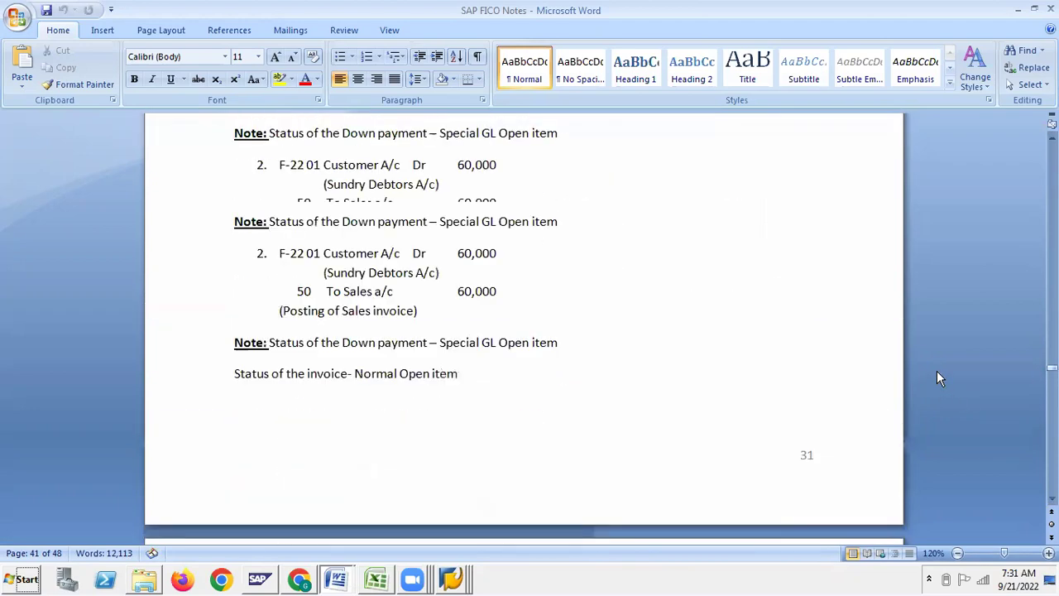
{"action": "scroll", "coordinate": [940, 378], "scroll_direction": "up", "scroll_amount": 5}
{"action": "scroll", "coordinate": [939, 378], "scroll_direction": "up", "scroll_amount": 7}
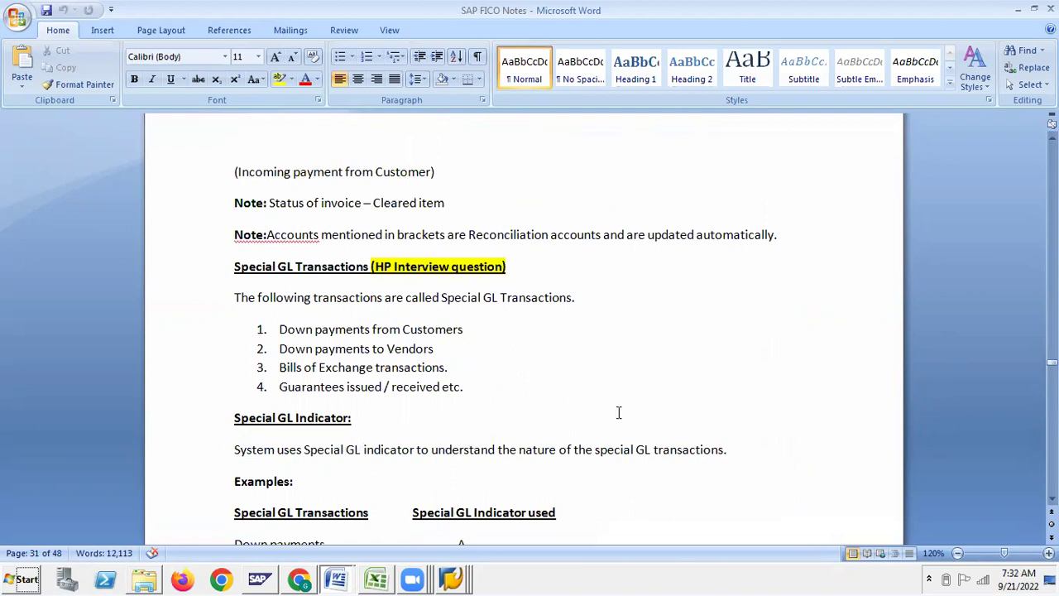
- Examine the Special GL Transactions list, the Special GL Indicator examples and the Down payment Cycle entries
{"action": "scroll", "coordinate": [617, 414], "scroll_direction": "up", "scroll_amount": 7}
{"action": "scroll", "coordinate": [620, 412], "scroll_direction": "up", "scroll_amount": 5}
{"action": "scroll", "coordinate": [628, 412], "scroll_direction": "down", "scroll_amount": 10}
{"action": "scroll", "coordinate": [556, 379], "scroll_direction": "down", "scroll_amount": 2}
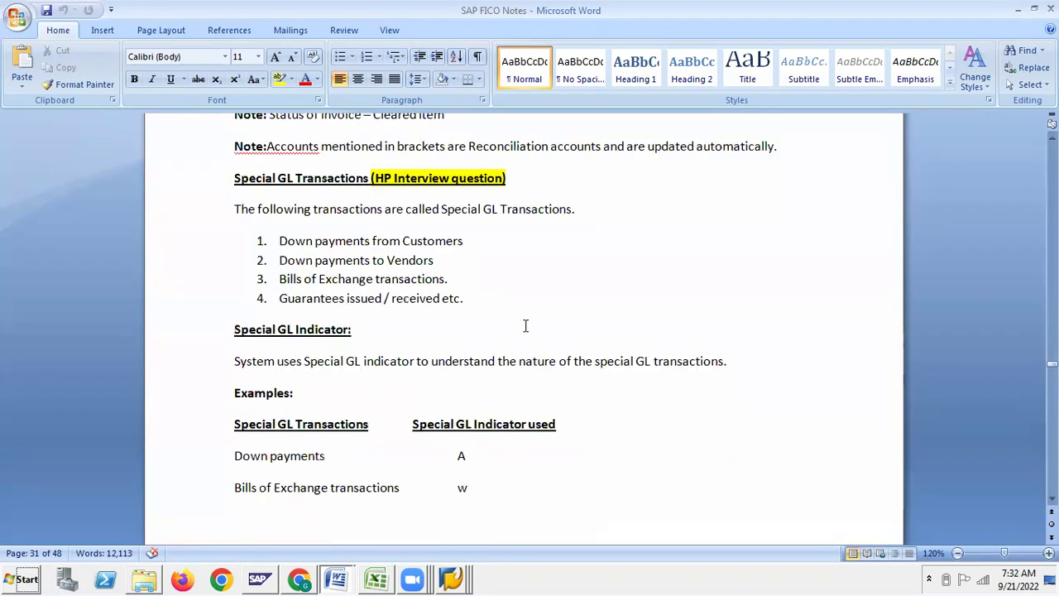
{"action": "left_click", "coordinate": [369, 183]}
{"action": "scroll", "coordinate": [573, 225], "scroll_direction": "down", "scroll_amount": 5}
{"action": "scroll", "coordinate": [573, 225], "scroll_direction": "down", "scroll_amount": 2}
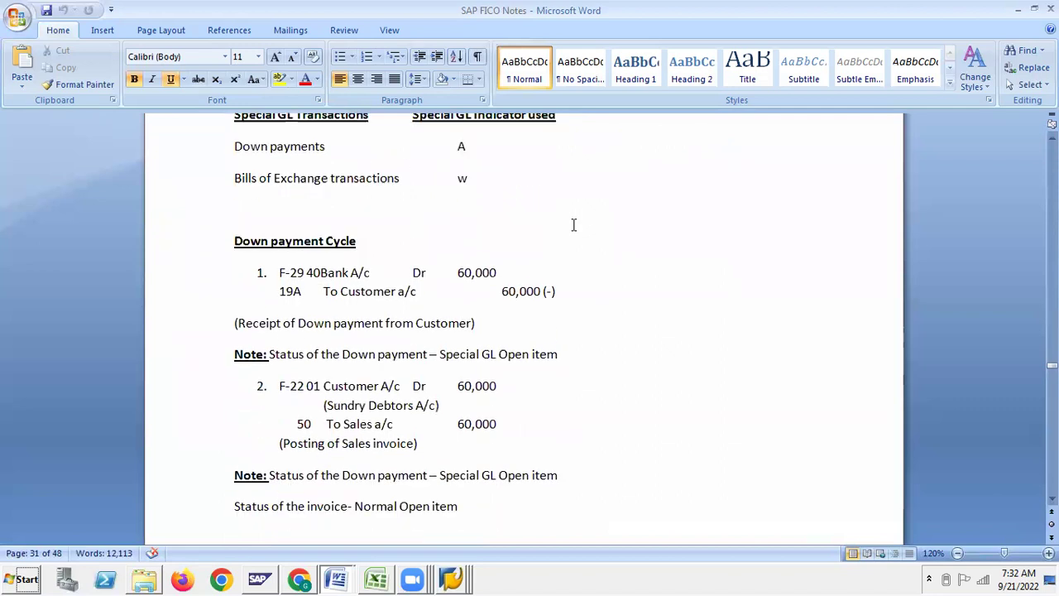
- Find the Baseline Date (HP Interview) section and read its definition, selecting "Baseline Date" and the "(Invoice Date)" reference
{"action": "scroll", "coordinate": [634, 279], "scroll_direction": "up", "scroll_amount": 11}
{"action": "scroll", "coordinate": [636, 278], "scroll_direction": "up", "scroll_amount": 11}
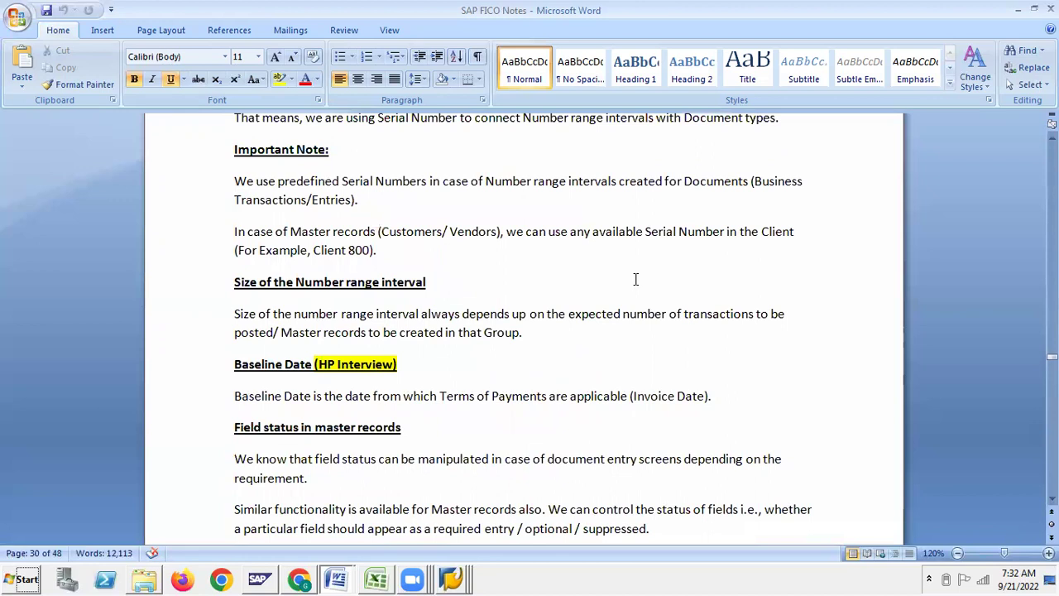
{"action": "scroll", "coordinate": [635, 279], "scroll_direction": "down", "scroll_amount": 4}
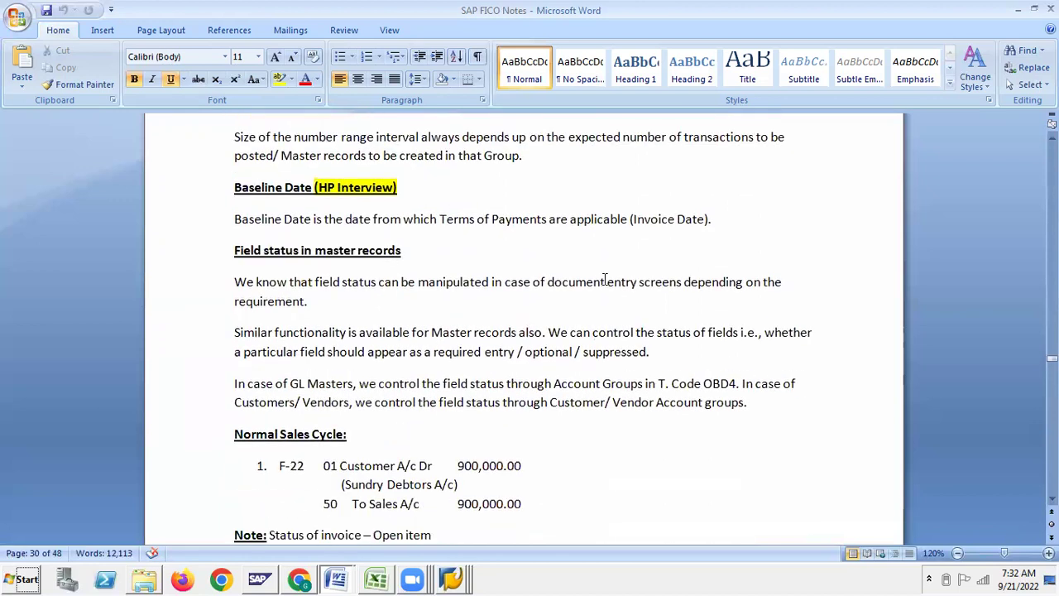
{"action": "left_click", "coordinate": [242, 218]}
{"action": "left_click", "coordinate": [338, 219]}
{"action": "left_click_drag", "start_coordinate": [312, 219], "coordinate": [235, 221]}
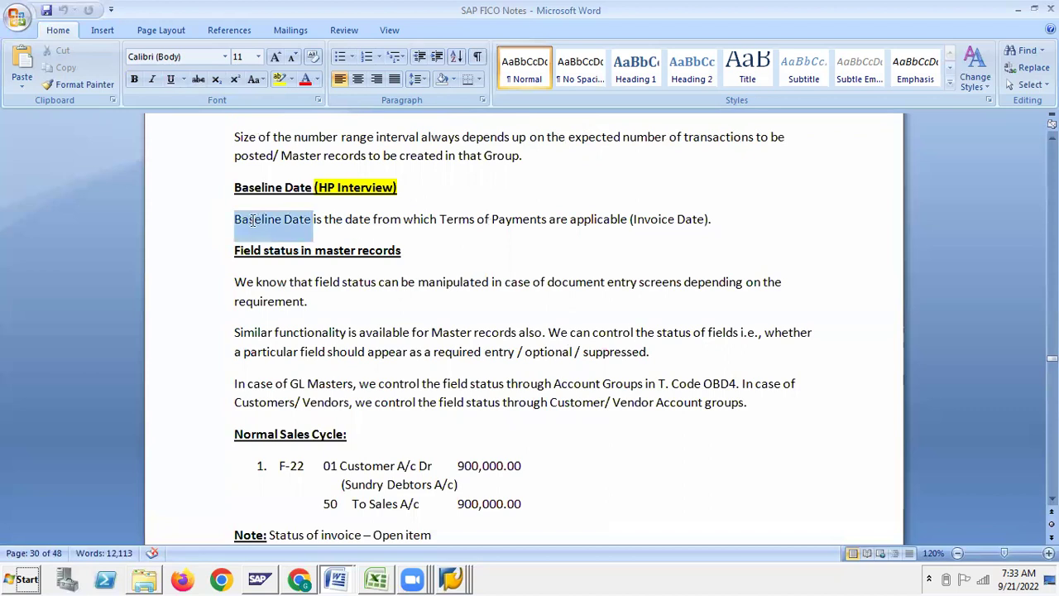
{"action": "left_click", "coordinate": [350, 218]}
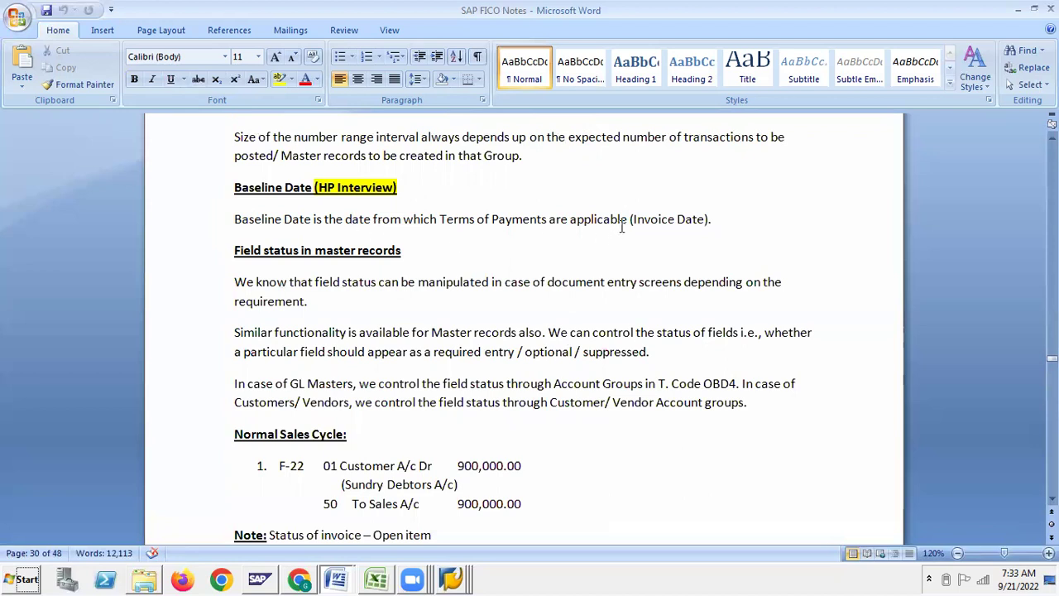
{"action": "left_click_drag", "start_coordinate": [630, 219], "coordinate": [709, 220]}
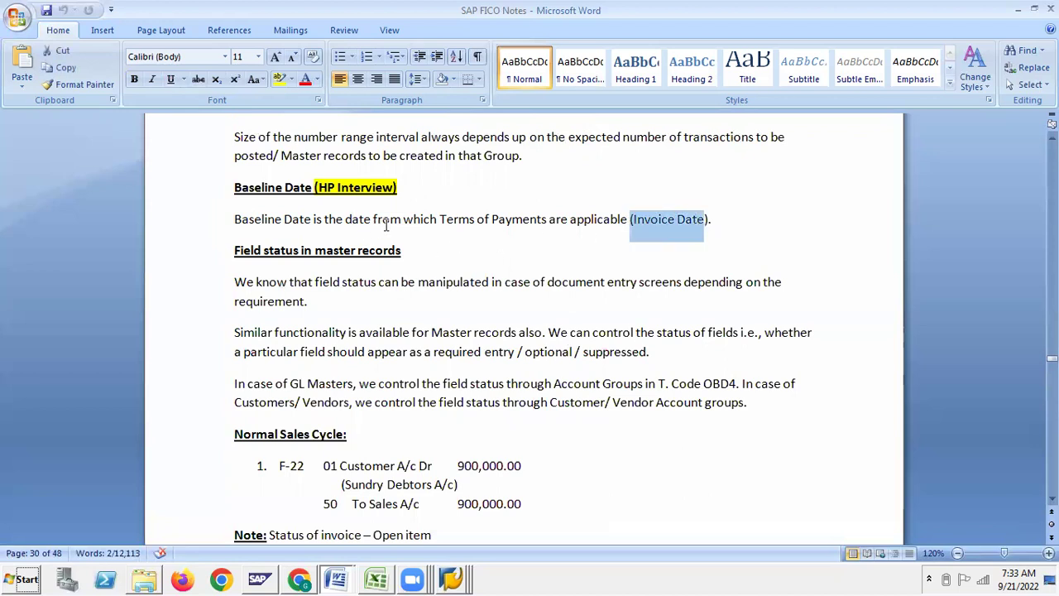
- Consult the September 2022 system calendar, picking the 16th and 17th as example dates, and return to the Baseline Date definition
{"action": "left_click", "coordinate": [424, 220]}
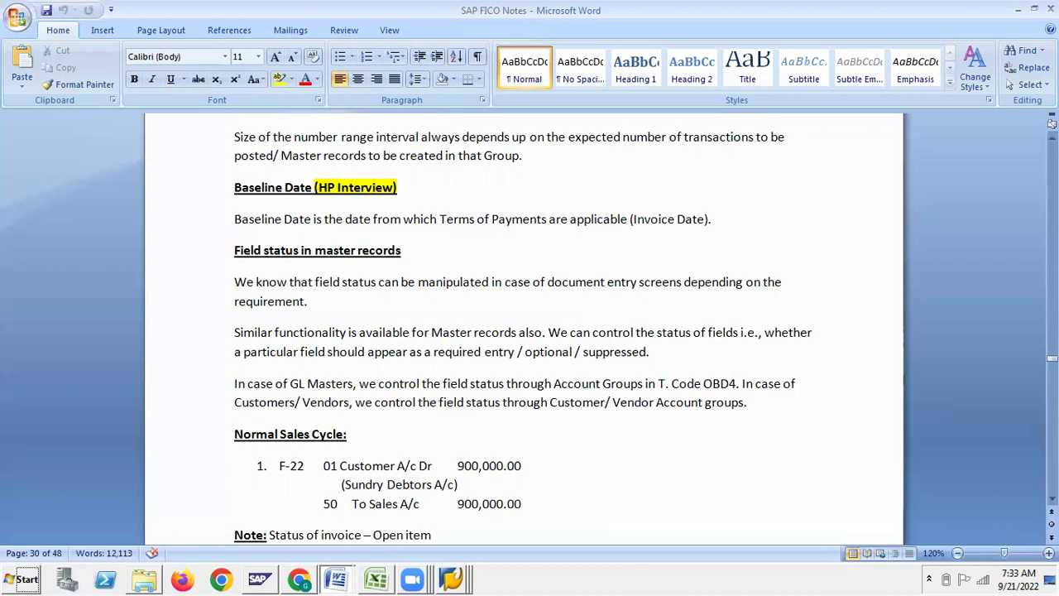
{"action": "left_click", "coordinate": [1008, 583]}
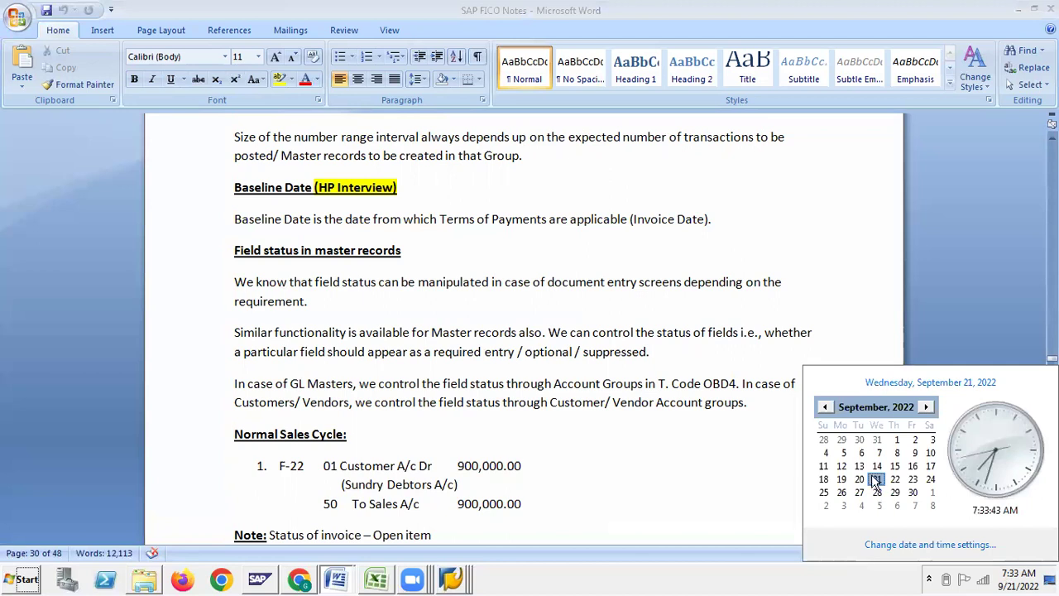
{"action": "left_click", "coordinate": [914, 468]}
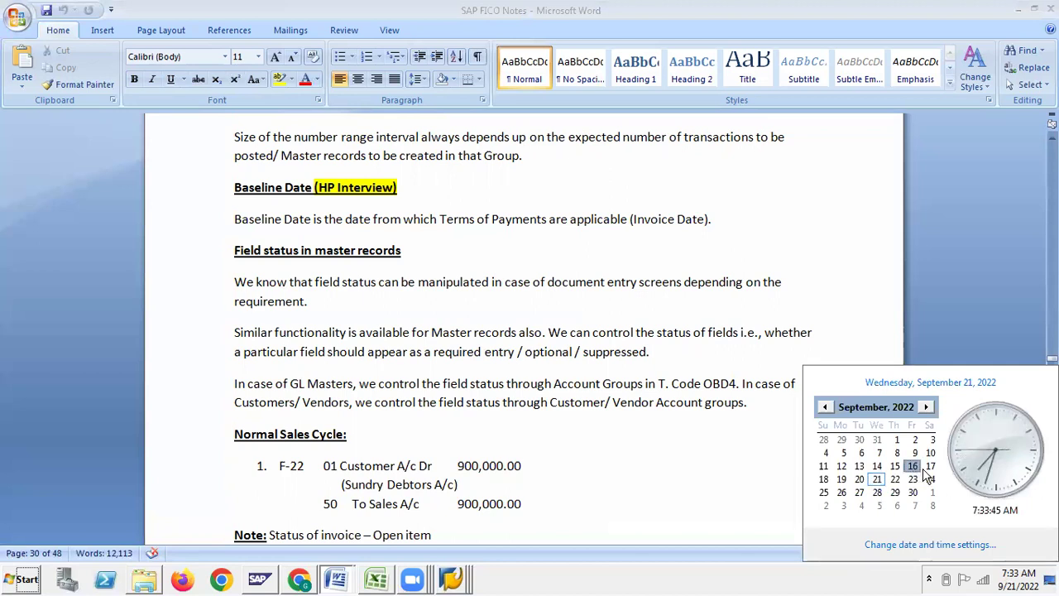
{"action": "left_click", "coordinate": [930, 466]}
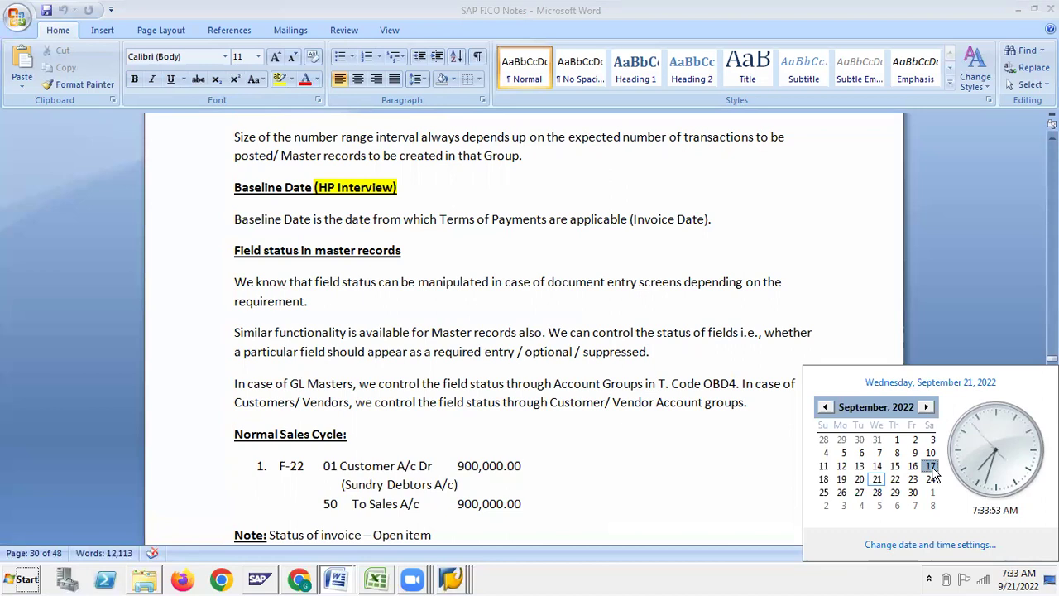
{"action": "left_click", "coordinate": [476, 235]}
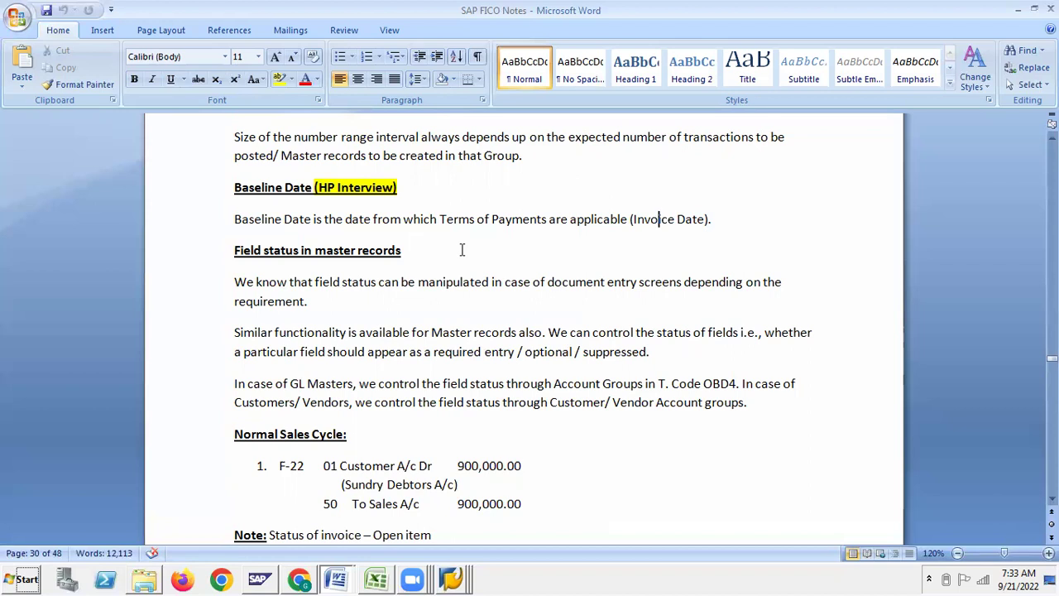
- Look through the Accounts Receivable, number range and Special GL Transactions pages to find the Dunning section on page 32
{"action": "scroll", "coordinate": [462, 250], "scroll_direction": "up", "scroll_amount": 8}
{"action": "scroll", "coordinate": [462, 250], "scroll_direction": "up", "scroll_amount": 10}
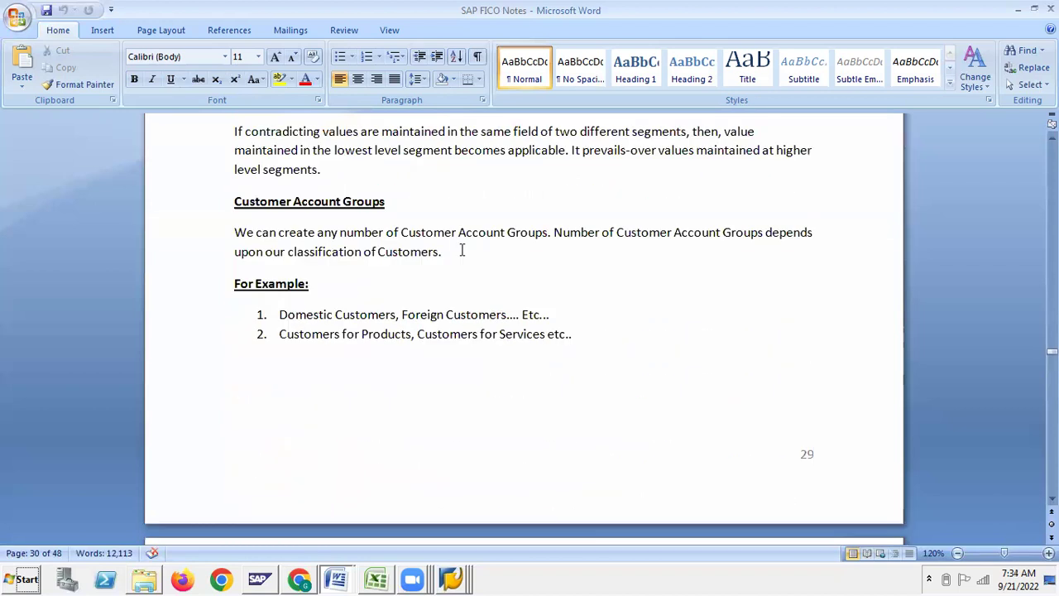
{"action": "scroll", "coordinate": [462, 249], "scroll_direction": "up", "scroll_amount": 5}
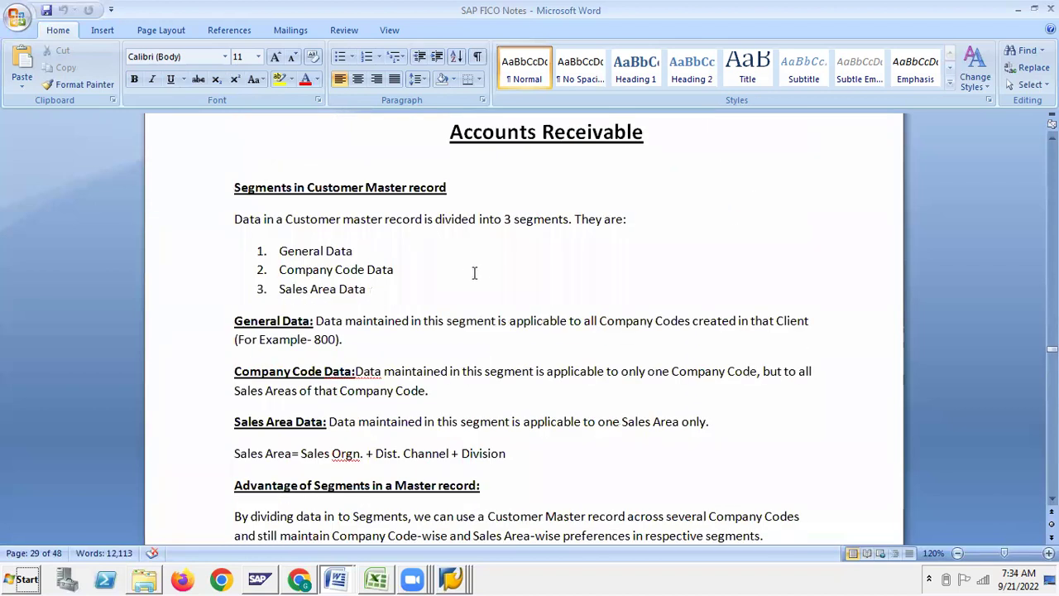
{"action": "scroll", "coordinate": [473, 277], "scroll_direction": "up", "scroll_amount": 6}
{"action": "scroll", "coordinate": [473, 280], "scroll_direction": "up", "scroll_amount": 7}
{"action": "scroll", "coordinate": [473, 276], "scroll_direction": "down", "scroll_amount": 12}
{"action": "scroll", "coordinate": [474, 274], "scroll_direction": "down", "scroll_amount": 1}
{"action": "scroll", "coordinate": [474, 274], "scroll_direction": "down", "scroll_amount": 14}
{"action": "scroll", "coordinate": [474, 275], "scroll_direction": "down", "scroll_amount": 14}
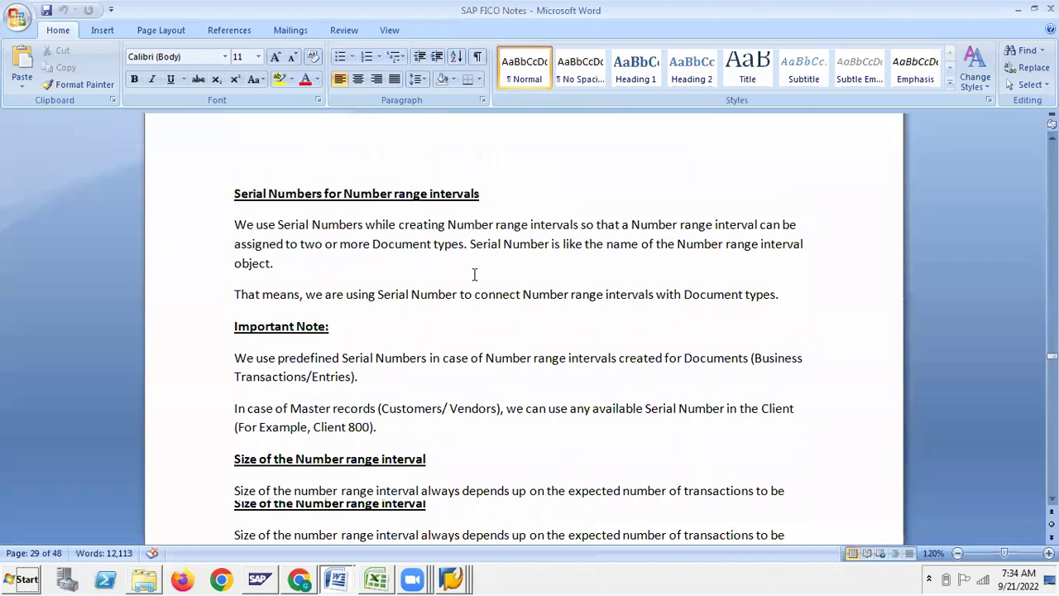
{"action": "scroll", "coordinate": [474, 274], "scroll_direction": "down", "scroll_amount": 14}
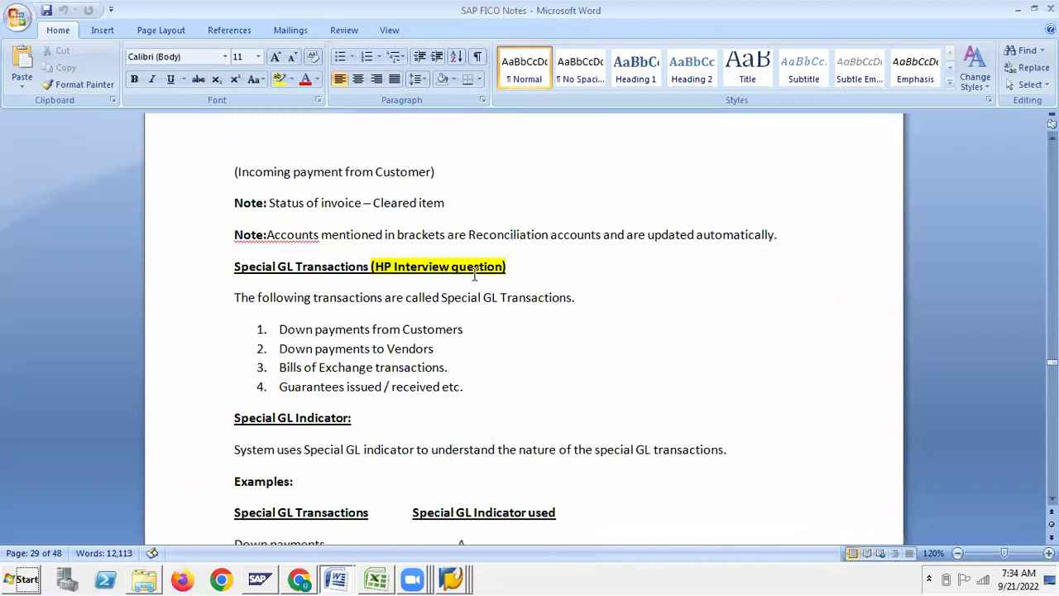
{"action": "scroll", "coordinate": [474, 275], "scroll_direction": "down", "scroll_amount": 12}
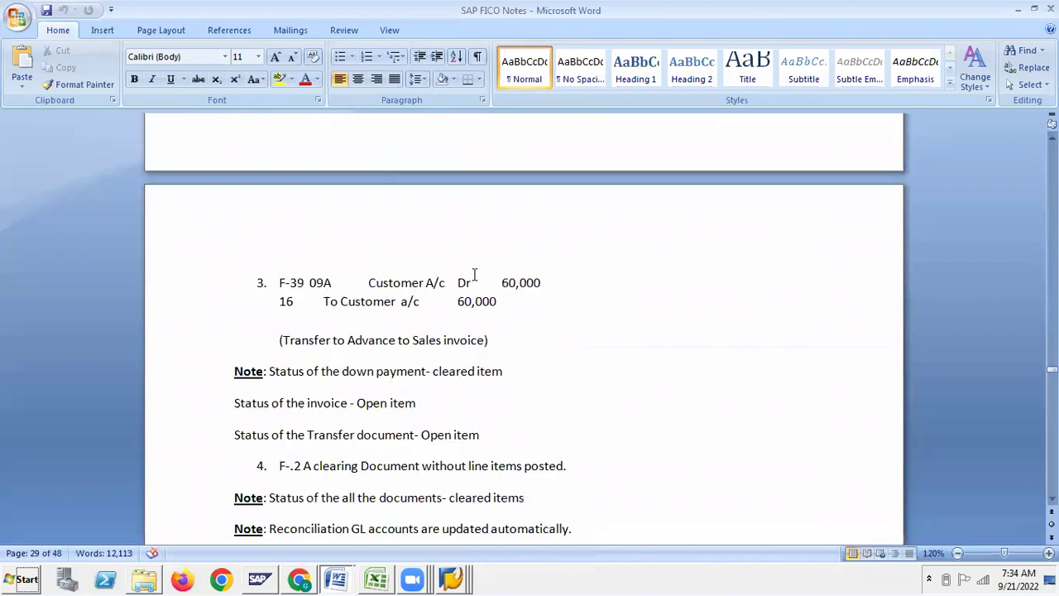
{"action": "scroll", "coordinate": [474, 275], "scroll_direction": "down", "scroll_amount": 12}
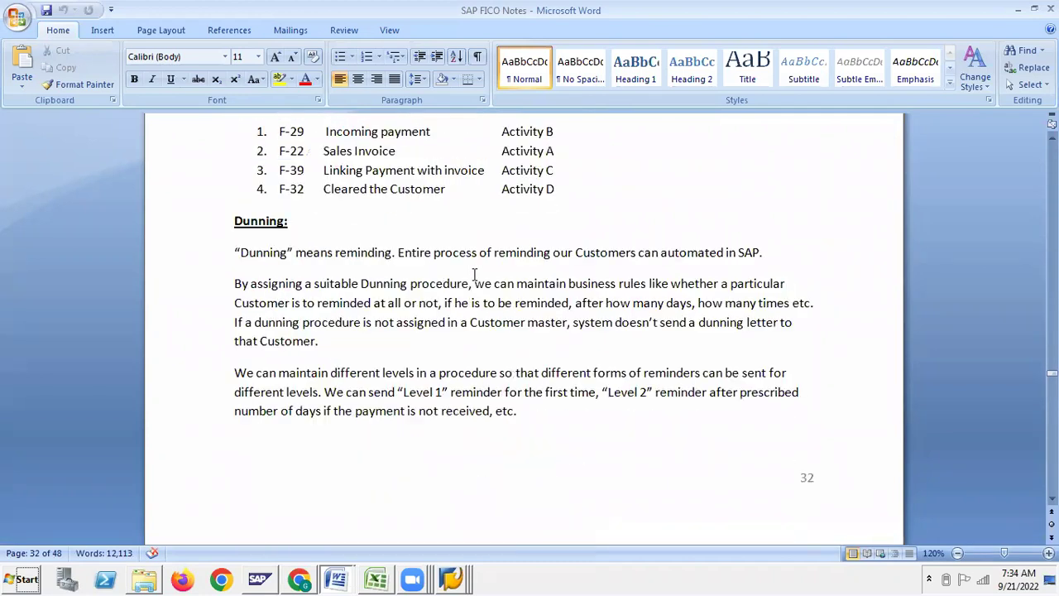
- Read the Dunning definition, selecting "automated in", and go to the paragraph on assigning a Dunning procedure
{"action": "scroll", "coordinate": [353, 286], "scroll_direction": "up", "scroll_amount": 2}
{"action": "scroll", "coordinate": [352, 287], "scroll_direction": "down", "scroll_amount": 2}
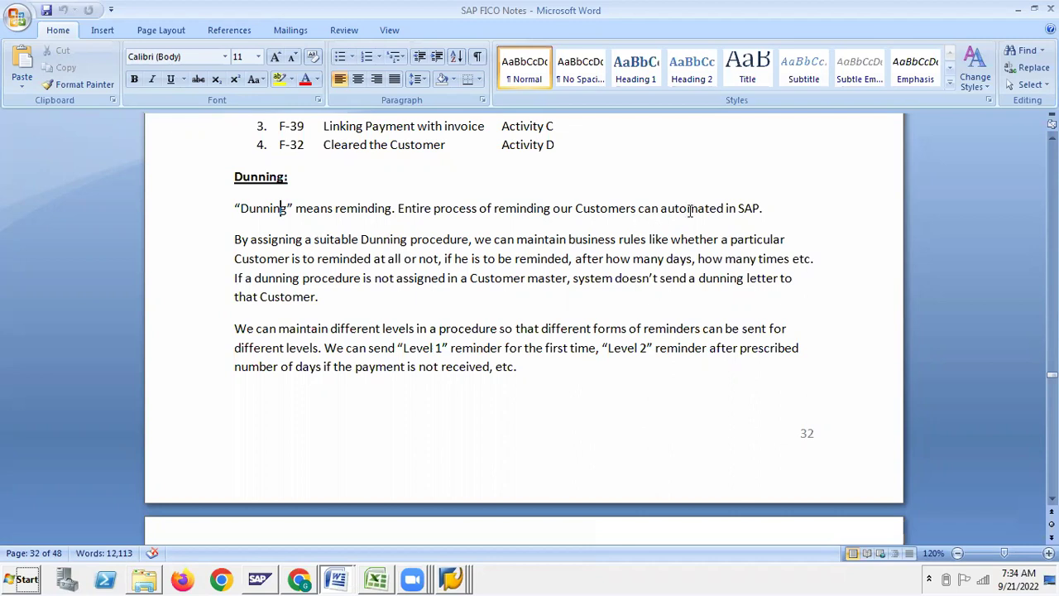
{"action": "left_click", "coordinate": [735, 209]}
{"action": "left_click_drag", "start_coordinate": [661, 208], "coordinate": [758, 207]}
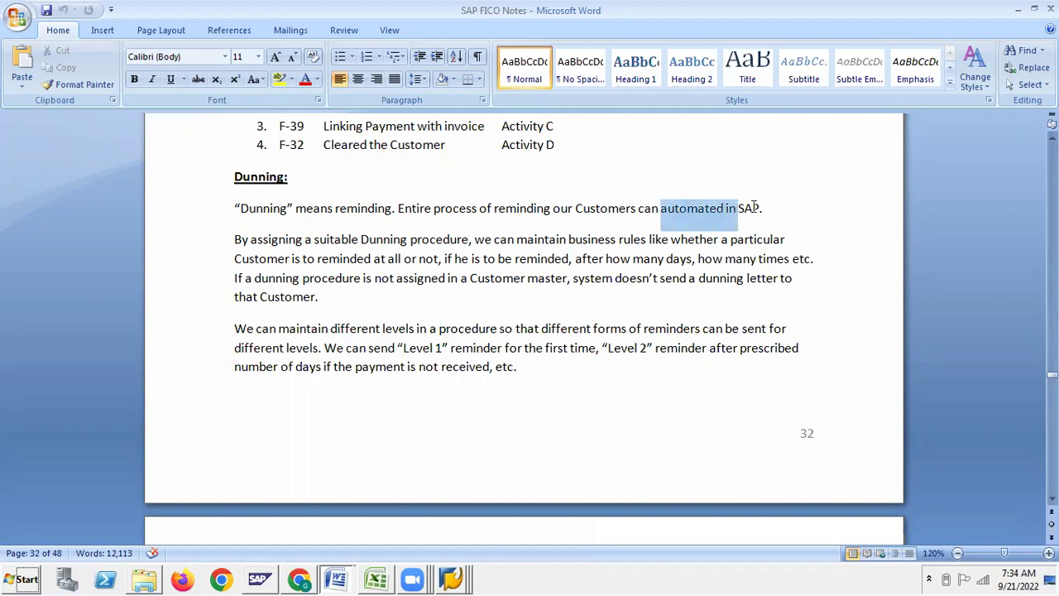
{"action": "left_click", "coordinate": [231, 239]}
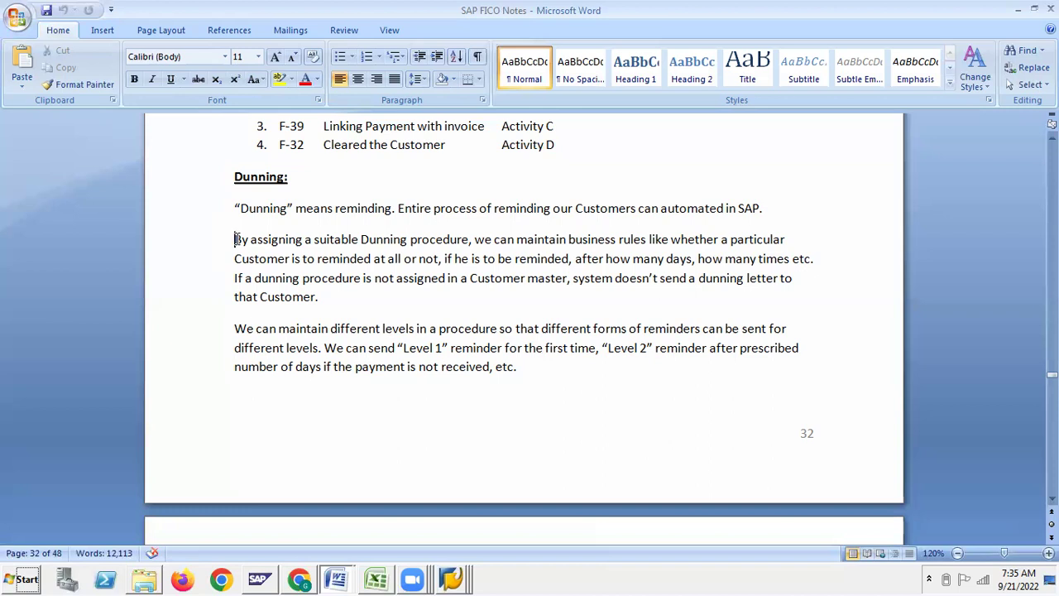
- Look back through the customer master and depreciation pages to the Dep. Keys example and the Multi-Level Method section
{"action": "scroll", "coordinate": [402, 359], "scroll_direction": "up", "scroll_amount": 20}
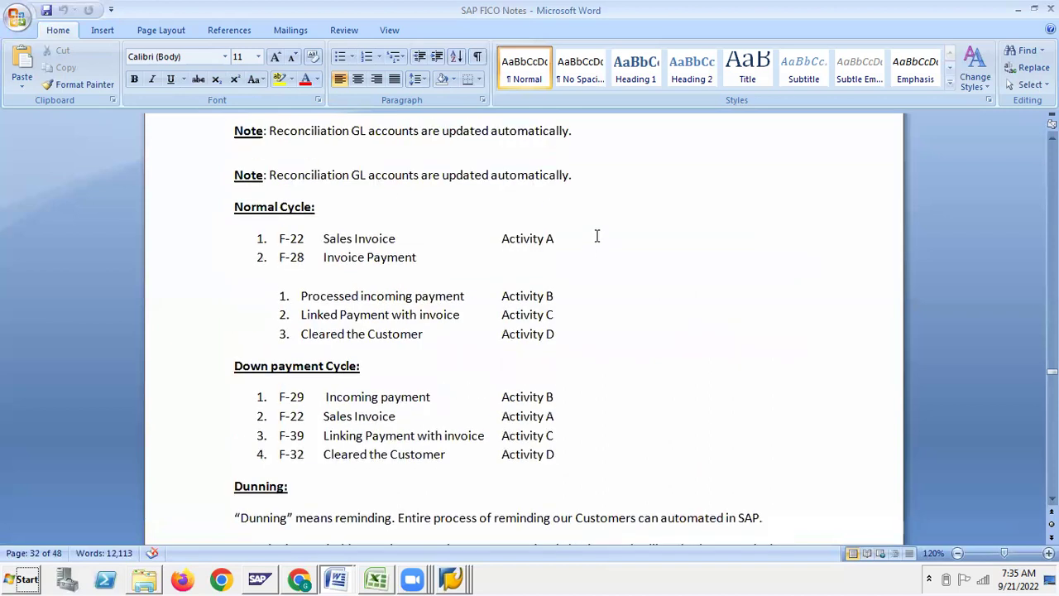
{"action": "scroll", "coordinate": [602, 245], "scroll_direction": "up", "scroll_amount": 20}
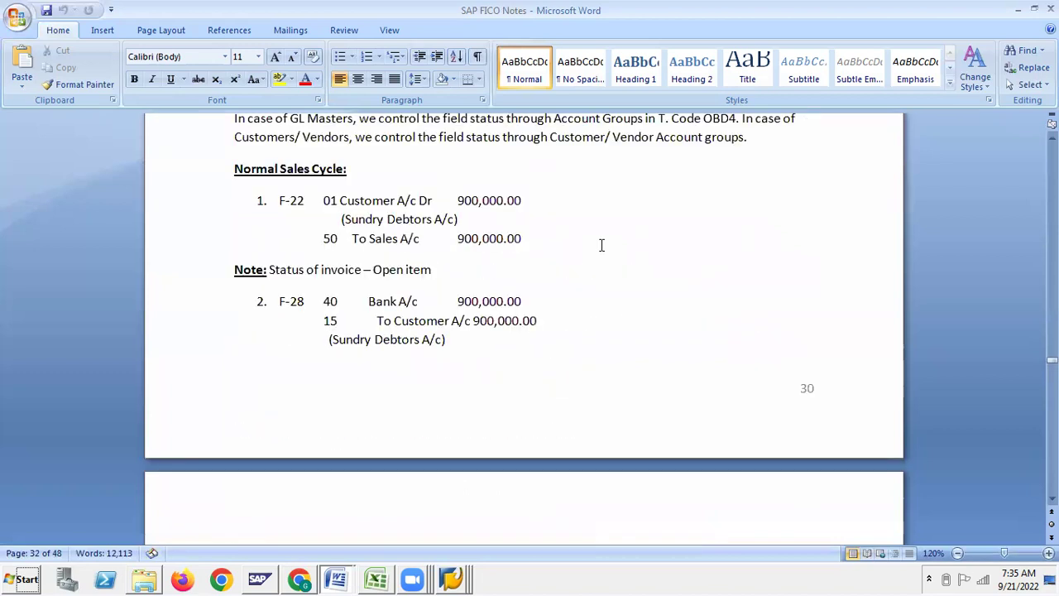
{"action": "scroll", "coordinate": [658, 261], "scroll_direction": "up", "scroll_amount": 15}
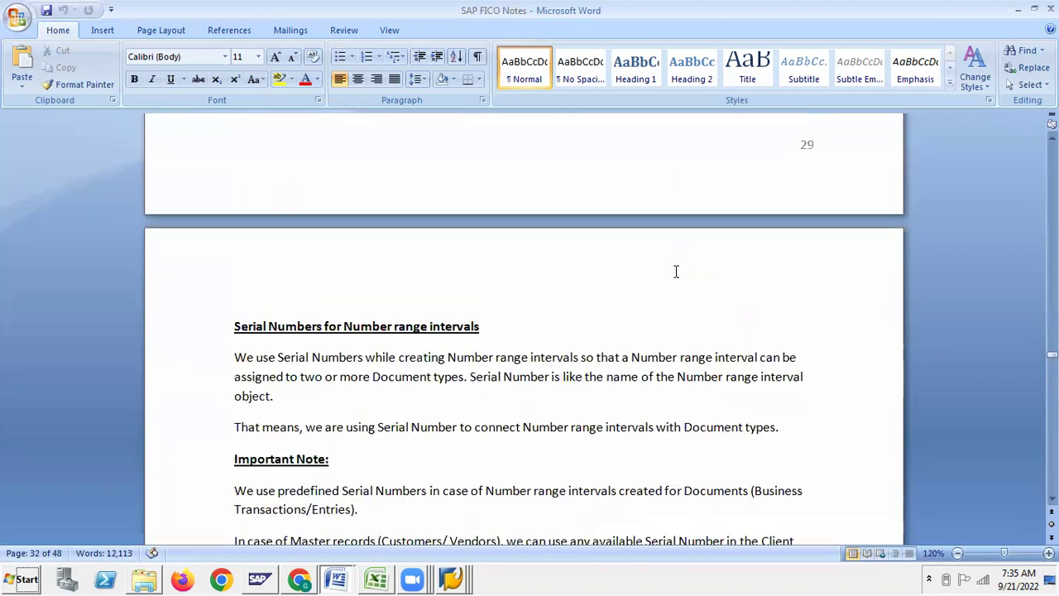
{"action": "scroll", "coordinate": [670, 301], "scroll_direction": "up", "scroll_amount": 20}
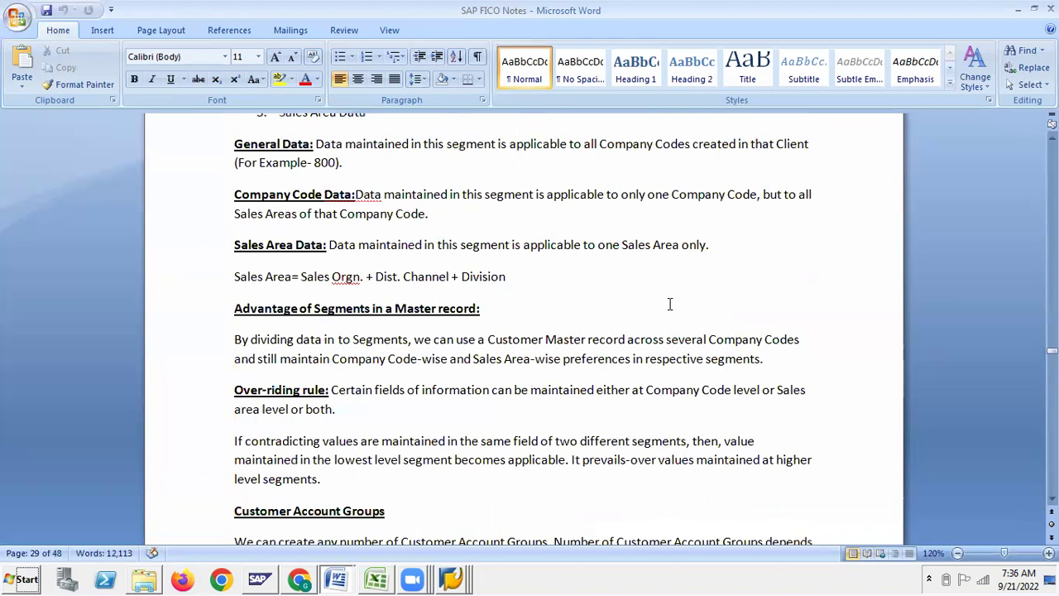
{"action": "scroll", "coordinate": [670, 304], "scroll_direction": "up", "scroll_amount": 20}
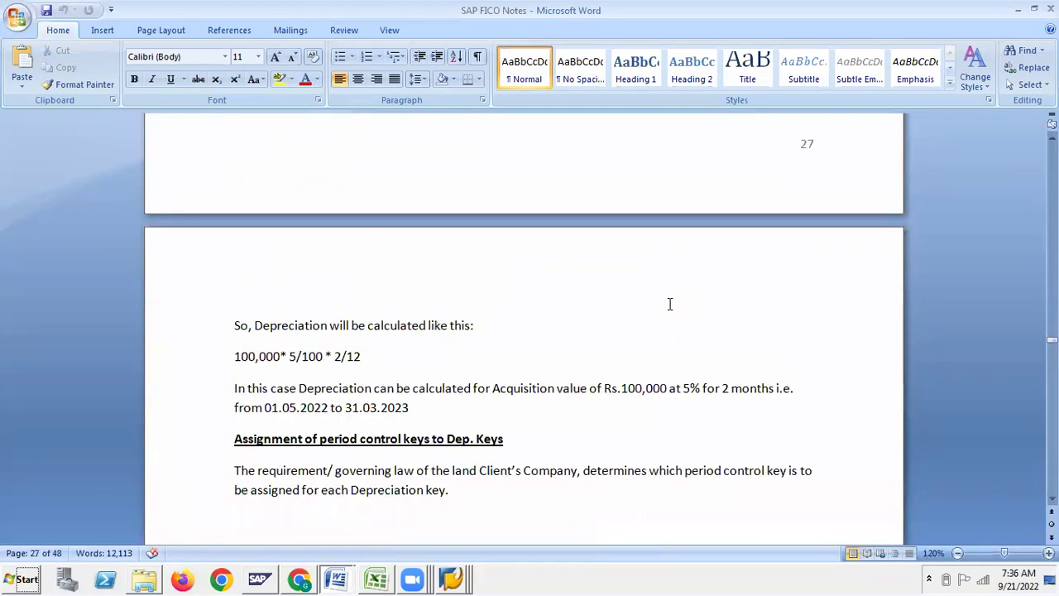
{"action": "scroll", "coordinate": [670, 304], "scroll_direction": "up", "scroll_amount": 15}
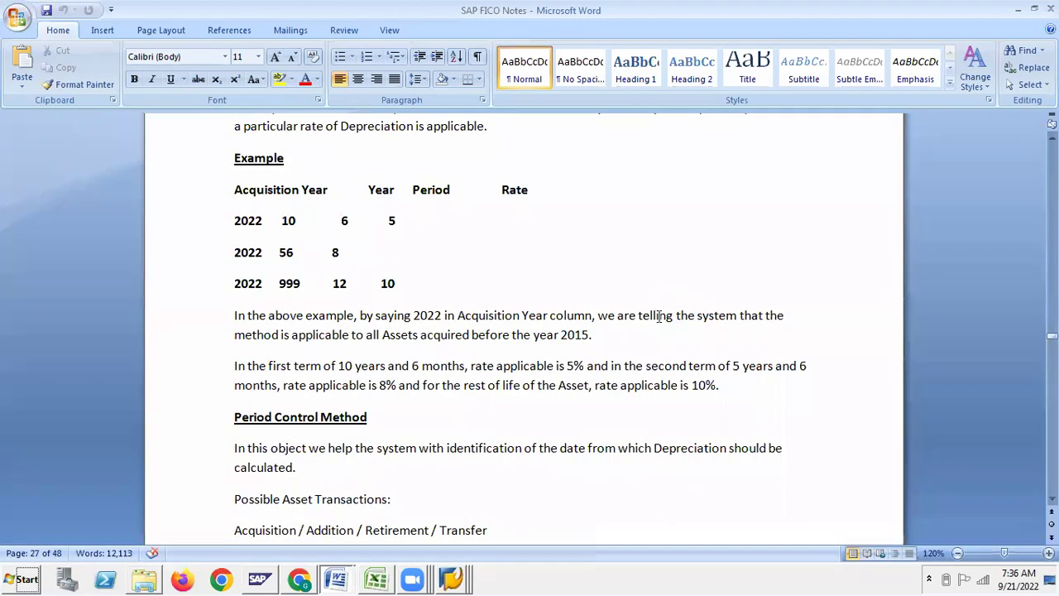
{"action": "scroll", "coordinate": [670, 304], "scroll_direction": "up", "scroll_amount": 10}
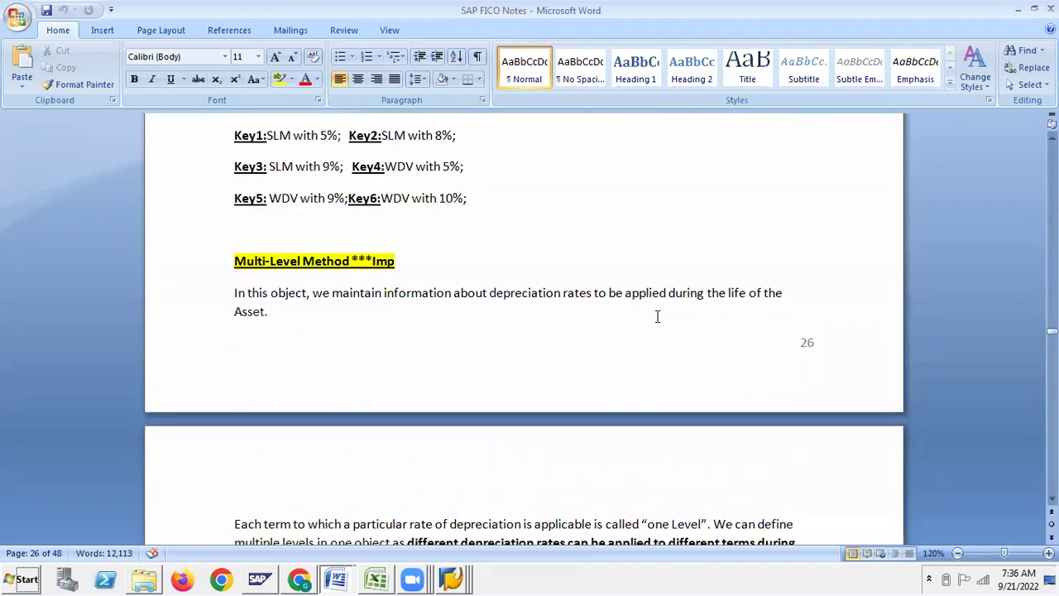
{"action": "scroll", "coordinate": [657, 316], "scroll_direction": "up", "scroll_amount": 3}
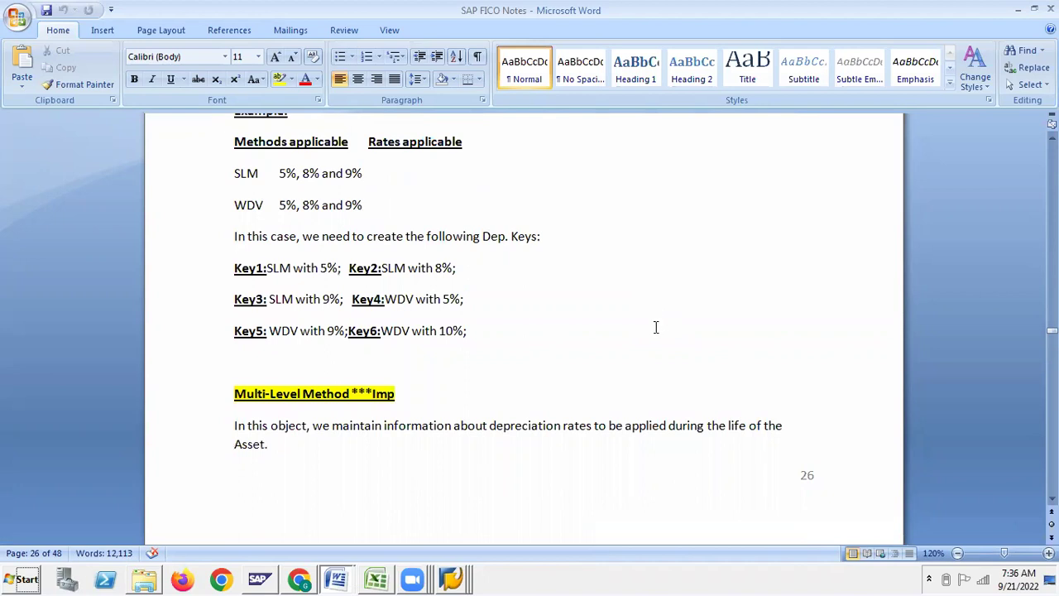
- Look back through the Depreciation Key, asset number range and Asset Classes sections to Tax Codes for sales / Purchases transactions
{"action": "scroll", "coordinate": [652, 327], "scroll_direction": "down", "scroll_amount": 10}
{"action": "scroll", "coordinate": [652, 326], "scroll_direction": "up", "scroll_amount": 16}
{"action": "scroll", "coordinate": [652, 327], "scroll_direction": "up", "scroll_amount": 11}
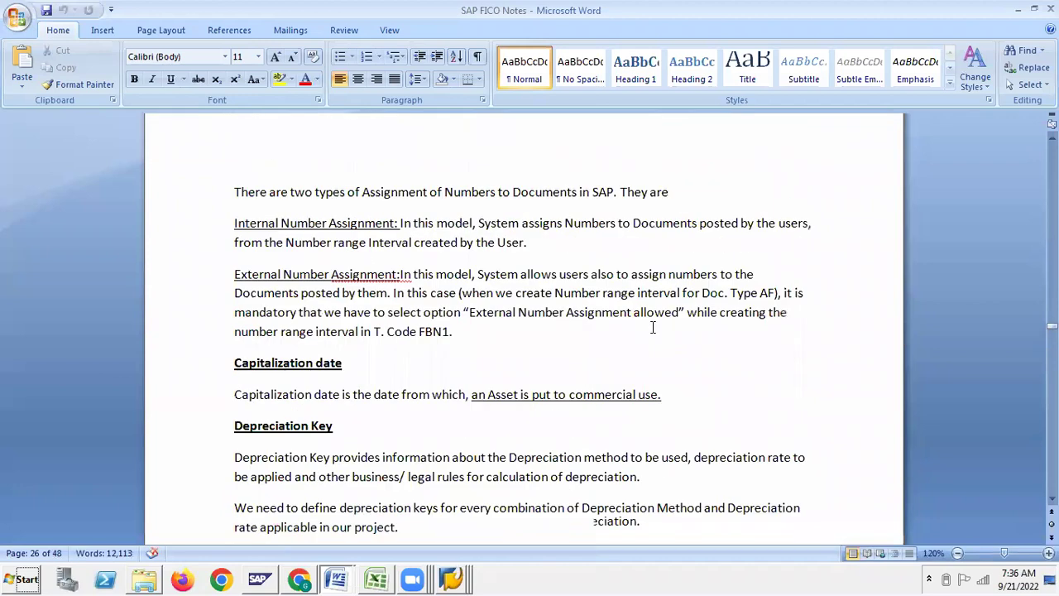
{"action": "scroll", "coordinate": [651, 330], "scroll_direction": "up", "scroll_amount": 15}
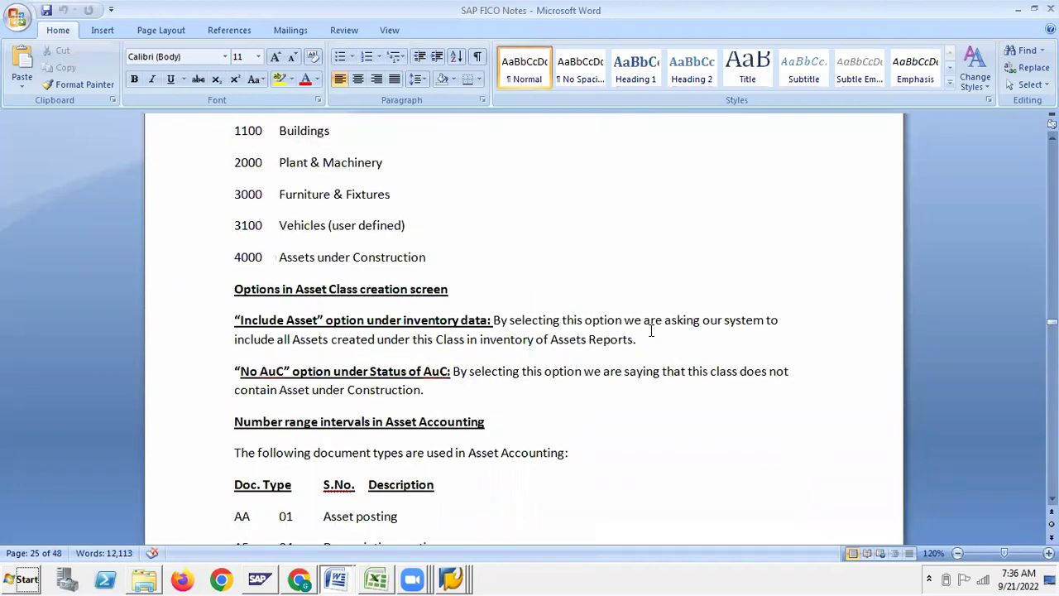
{"action": "scroll", "coordinate": [652, 332], "scroll_direction": "up", "scroll_amount": 15}
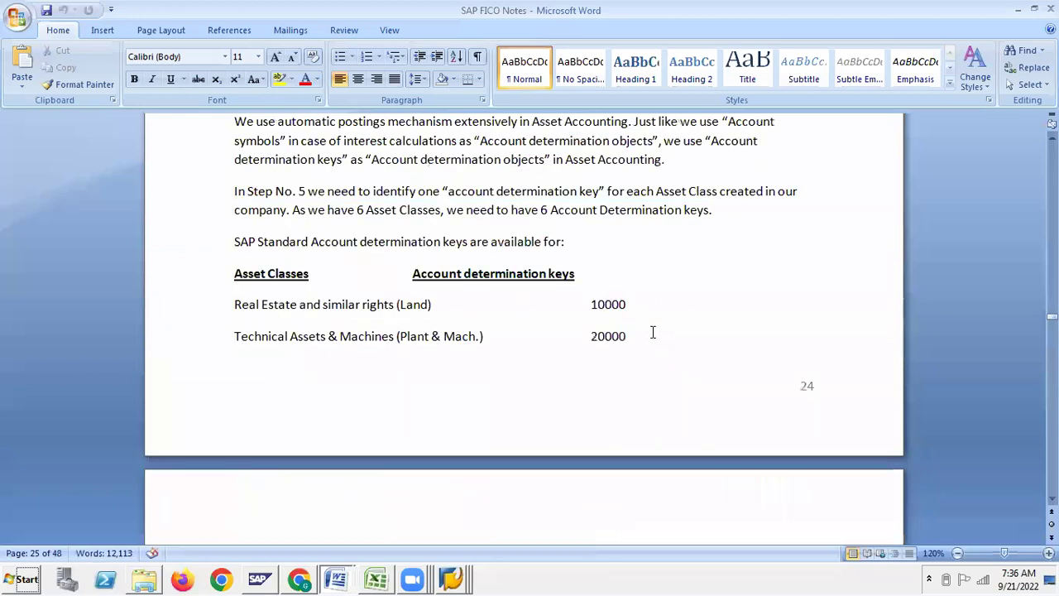
{"action": "scroll", "coordinate": [652, 331], "scroll_direction": "down", "scroll_amount": 4}
{"action": "scroll", "coordinate": [651, 331], "scroll_direction": "up", "scroll_amount": 8}
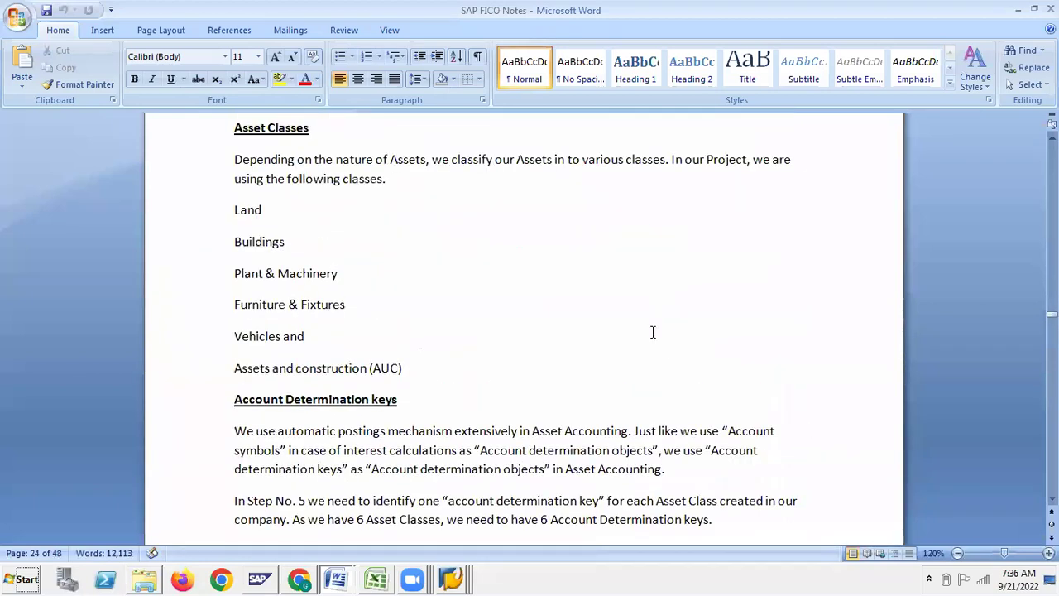
{"action": "scroll", "coordinate": [651, 331], "scroll_direction": "up", "scroll_amount": 4}
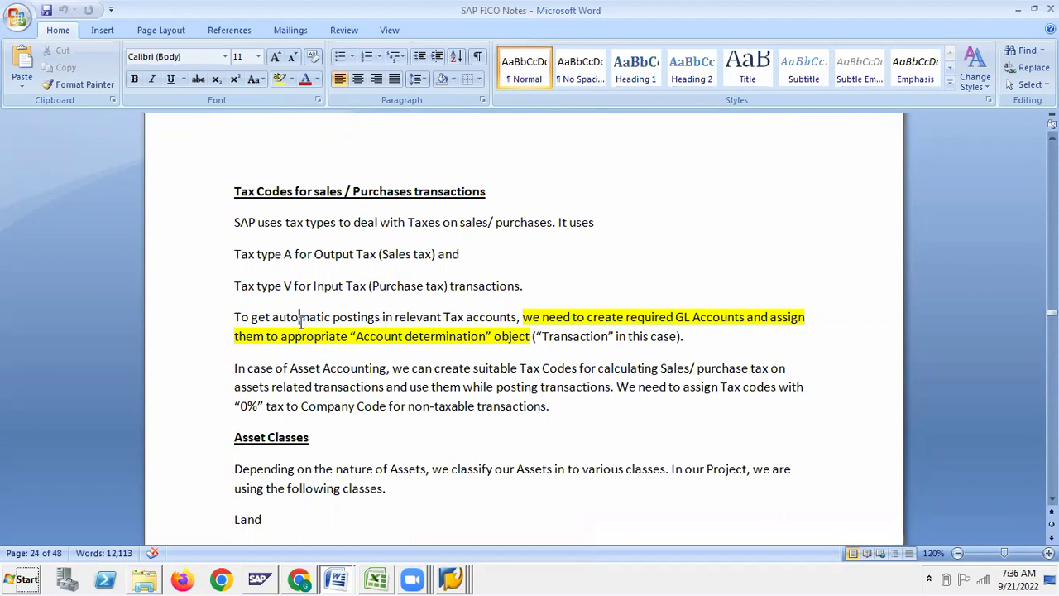
- Read the automatic tax postings paragraph, the Asset Classes list and the Account Determination keys section across pages 24 and 25
{"action": "scroll", "coordinate": [300, 318], "scroll_direction": "down", "scroll_amount": 3}
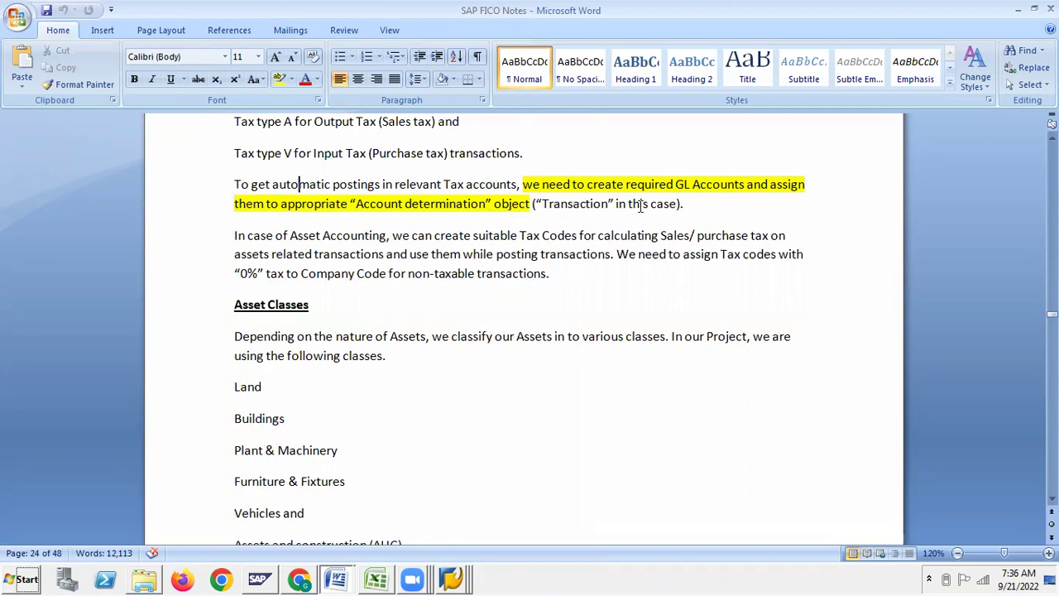
{"action": "left_click", "coordinate": [669, 203]}
{"action": "scroll", "coordinate": [425, 356], "scroll_direction": "down", "scroll_amount": 5}
{"action": "scroll", "coordinate": [425, 356], "scroll_direction": "down", "scroll_amount": 3}
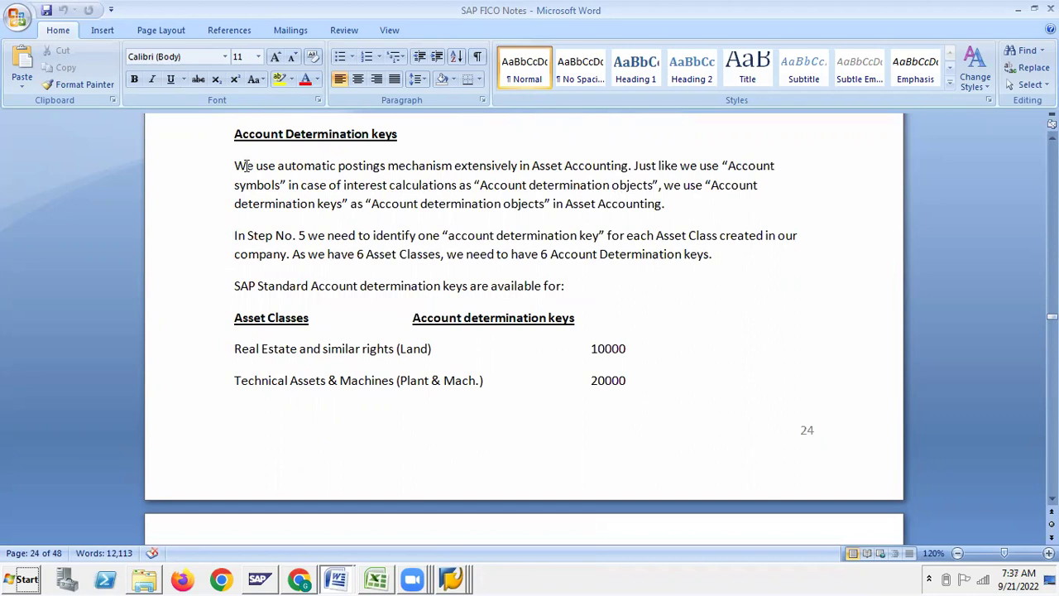
{"action": "scroll", "coordinate": [246, 167], "scroll_direction": "down", "scroll_amount": 5}
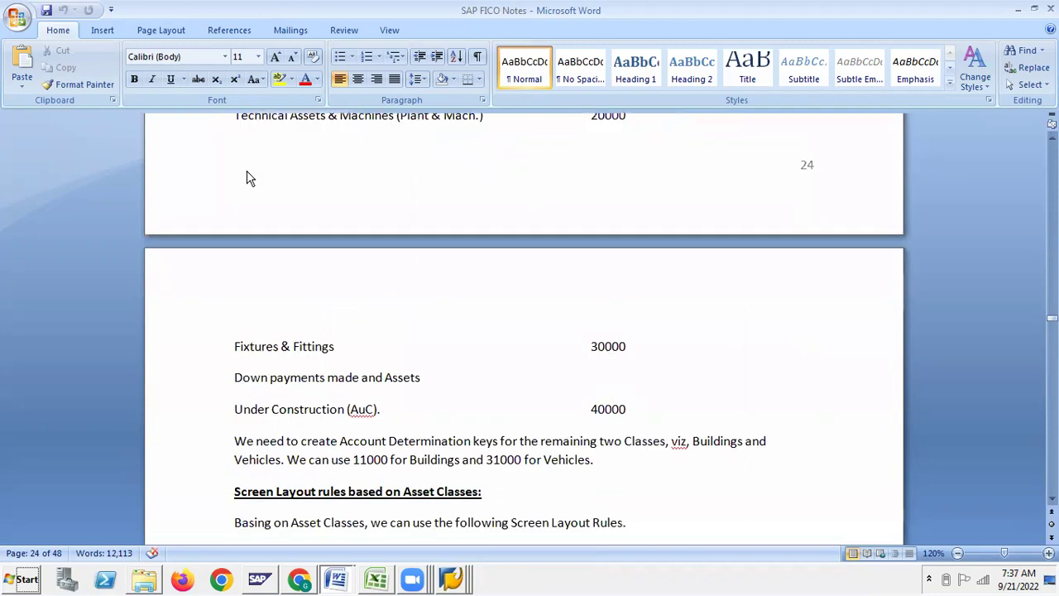
{"action": "scroll", "coordinate": [249, 173], "scroll_direction": "up", "scroll_amount": 5}
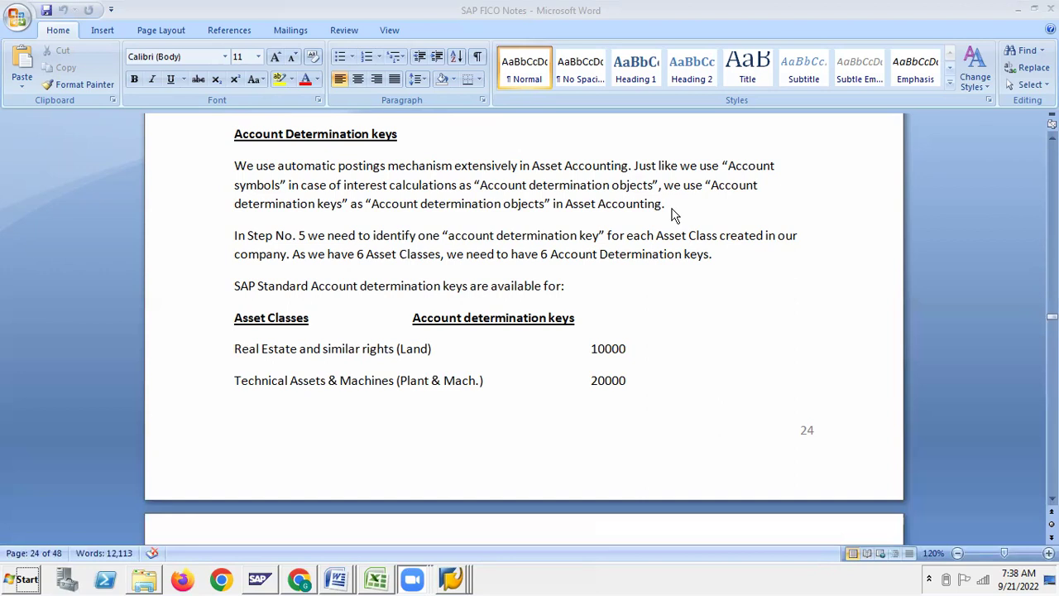
- Indent the "Account determination keys" column heading by three tab stops so it aligns over the key numbers, and save the notes
{"action": "left_click", "coordinate": [411, 318]}
{"action": "key", "text": "Tab"}
{"action": "key", "text": "Tab"}
{"action": "key", "text": "Tab"}
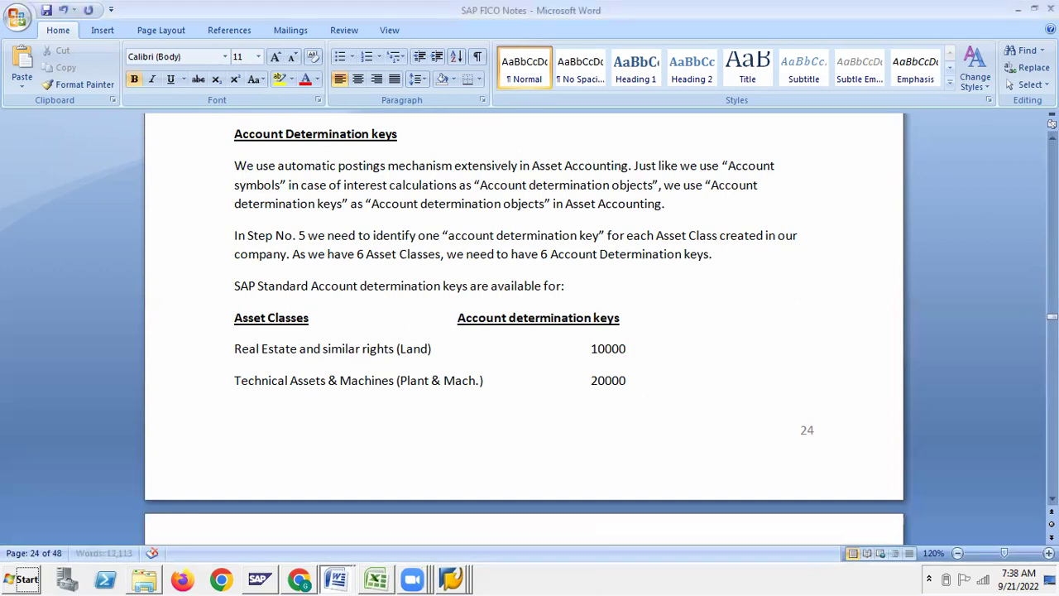
{"action": "left_click", "coordinate": [47, 10]}
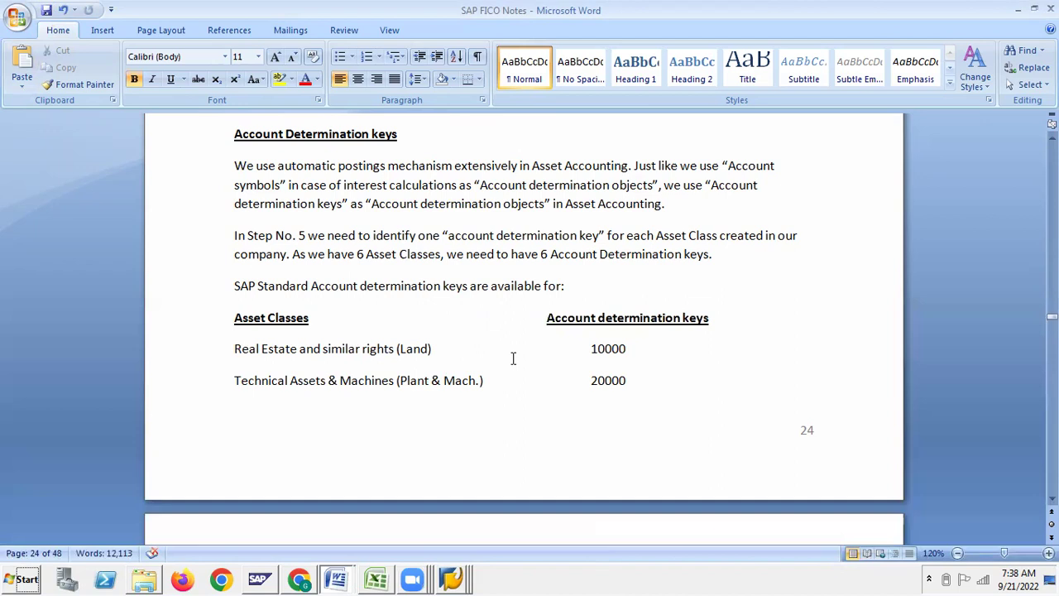
- Review the account determination key numbers from Real Estate (Land) through Fixtures & Fittings and the Screen Layout rules below them
{"action": "left_click", "coordinate": [605, 349]}
{"action": "scroll", "coordinate": [262, 420], "scroll_direction": "down", "scroll_amount": 8}
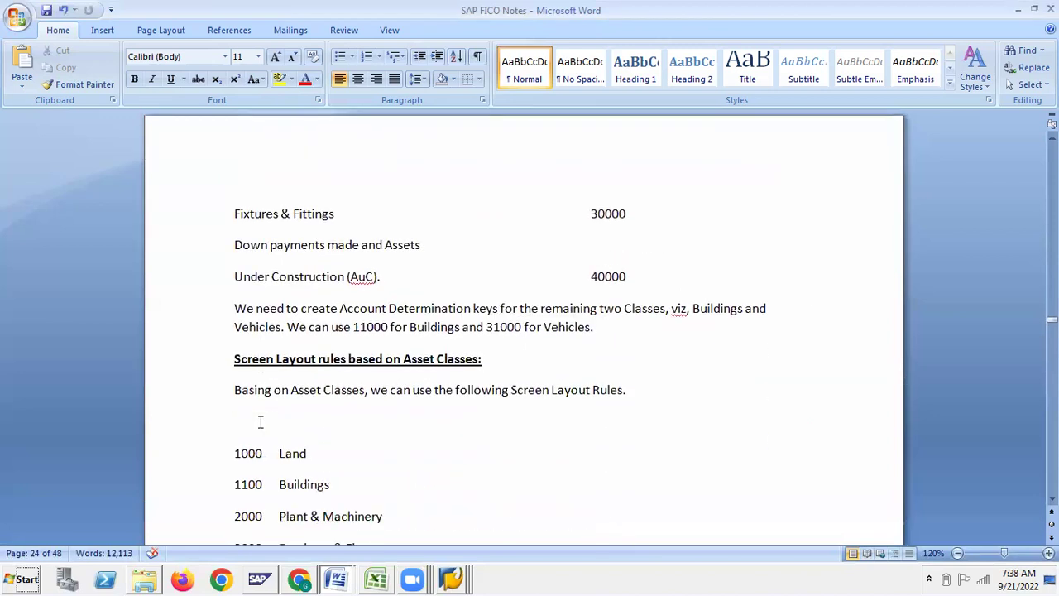
{"action": "scroll", "coordinate": [260, 422], "scroll_direction": "down", "scroll_amount": 1}
{"action": "left_click", "coordinate": [342, 170]}
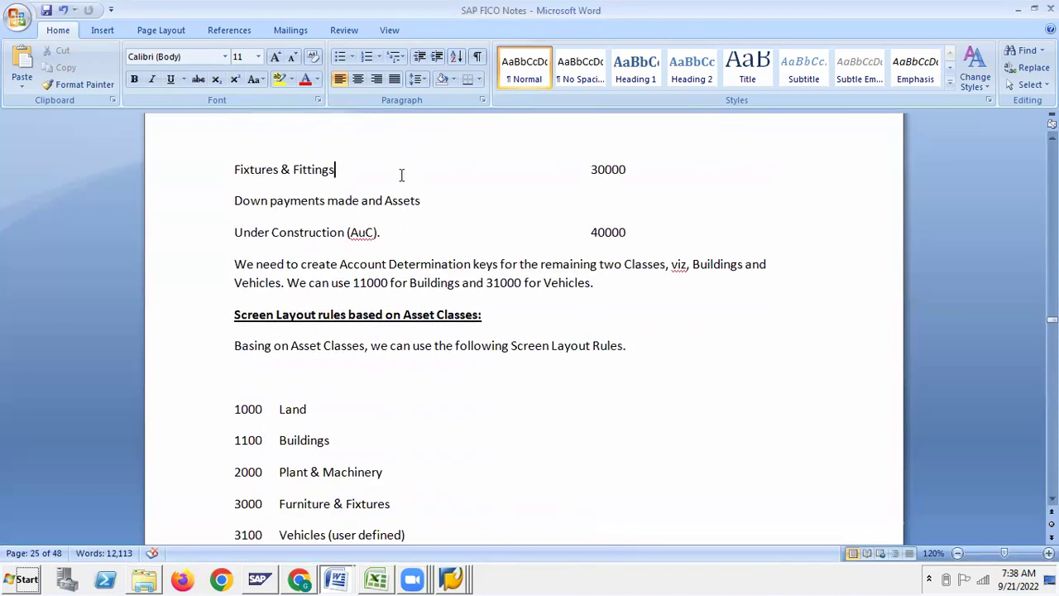
- Return to the start of the Asset Accounting chapter and review the Chart of Depreciation, its setup with T. Code OAPL and the Depreciation Area section
{"action": "left_click", "coordinate": [637, 167]}
{"action": "scroll", "coordinate": [597, 278], "scroll_direction": "up", "scroll_amount": 15}
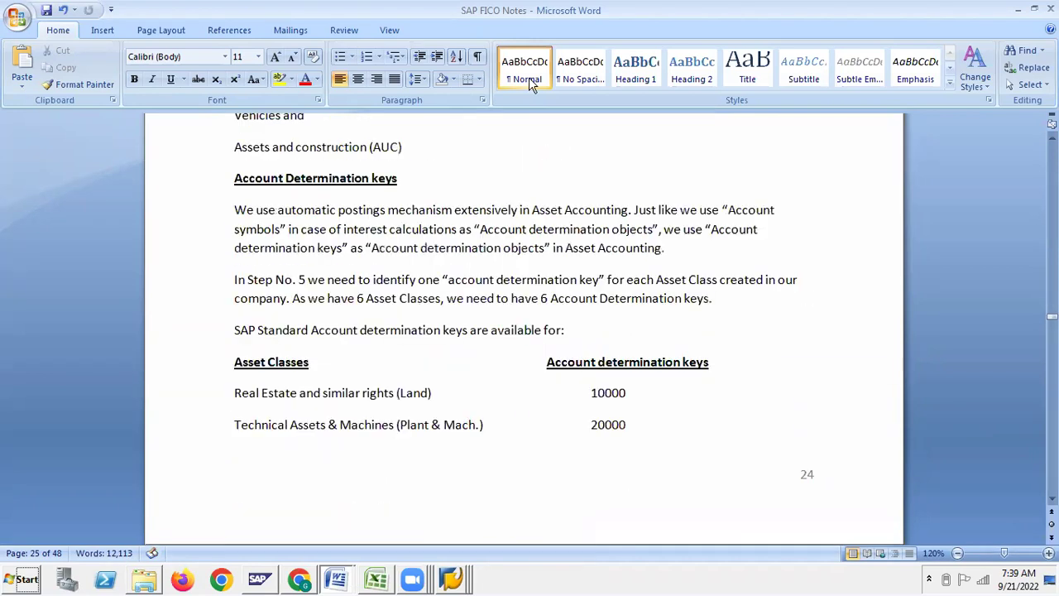
{"action": "scroll", "coordinate": [661, 211], "scroll_direction": "up", "scroll_amount": 10}
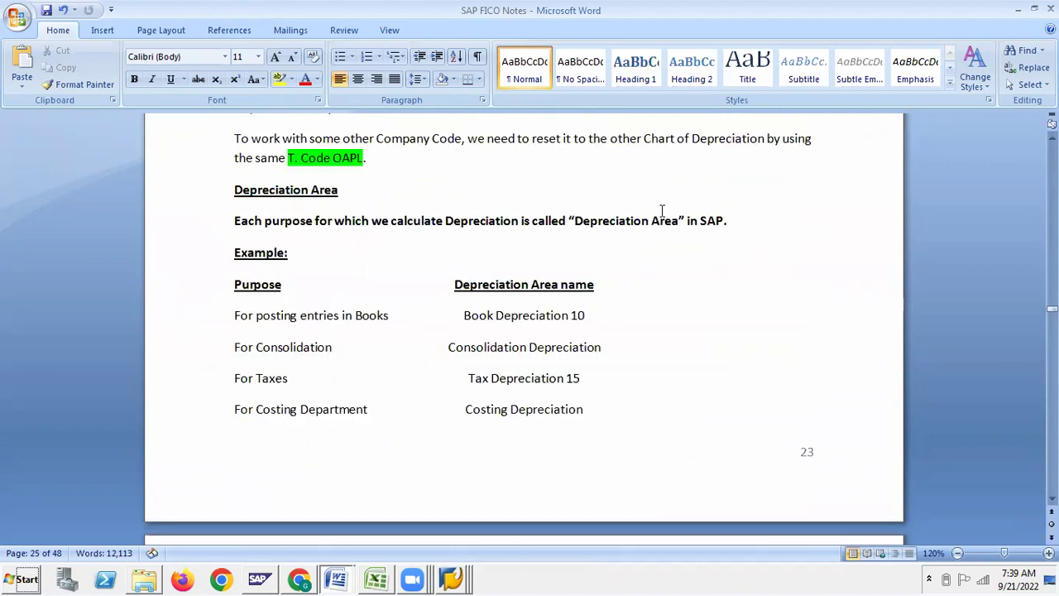
{"action": "scroll", "coordinate": [662, 211], "scroll_direction": "up", "scroll_amount": 3}
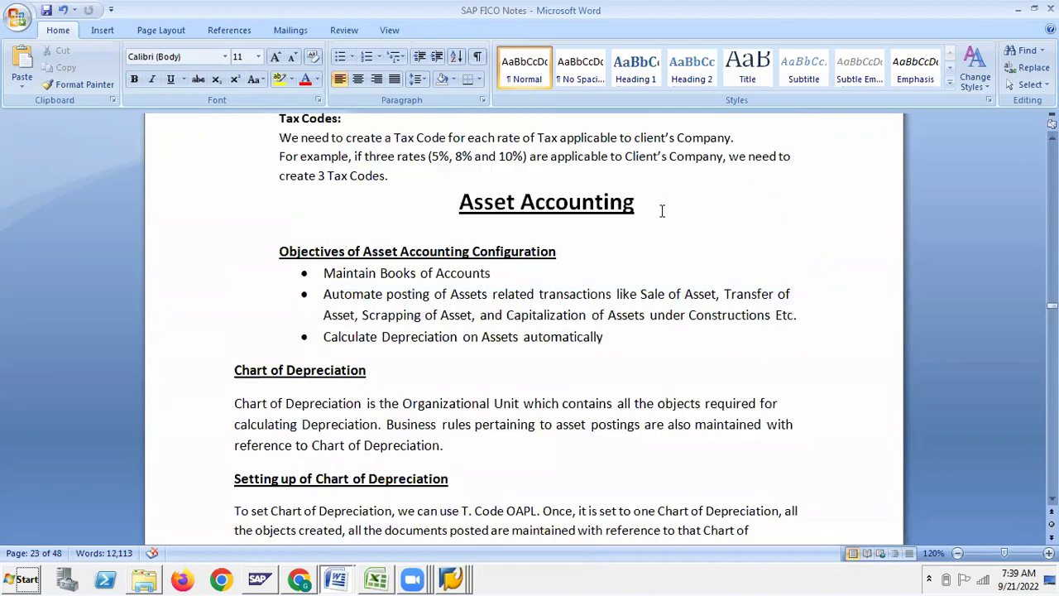
{"action": "scroll", "coordinate": [662, 211], "scroll_direction": "down", "scroll_amount": 1}
{"action": "left_click", "coordinate": [319, 328]}
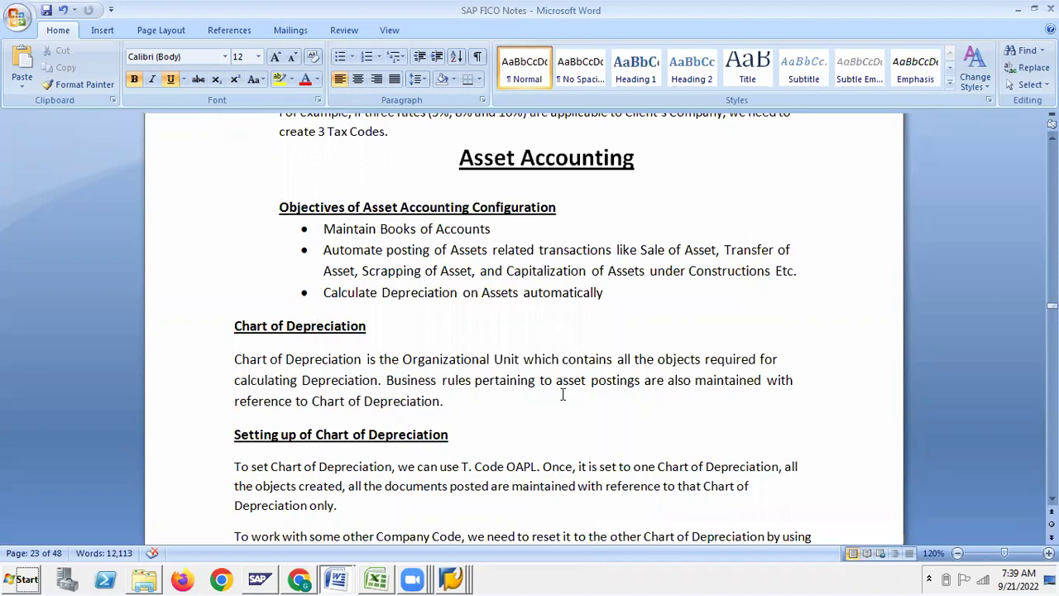
{"action": "scroll", "coordinate": [561, 394], "scroll_direction": "down", "scroll_amount": 2}
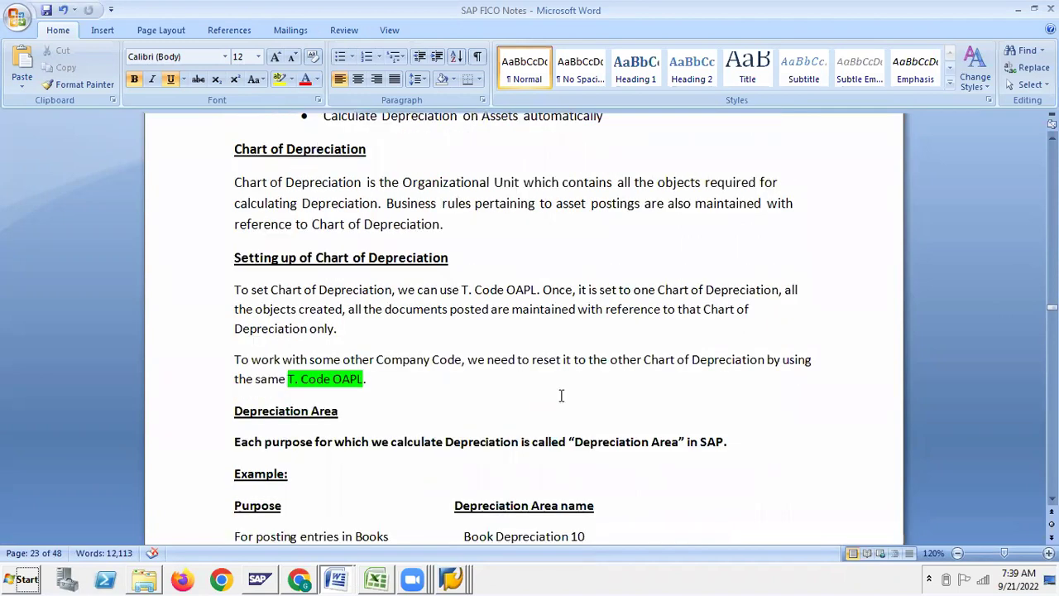
{"action": "scroll", "coordinate": [561, 395], "scroll_direction": "down", "scroll_amount": 1}
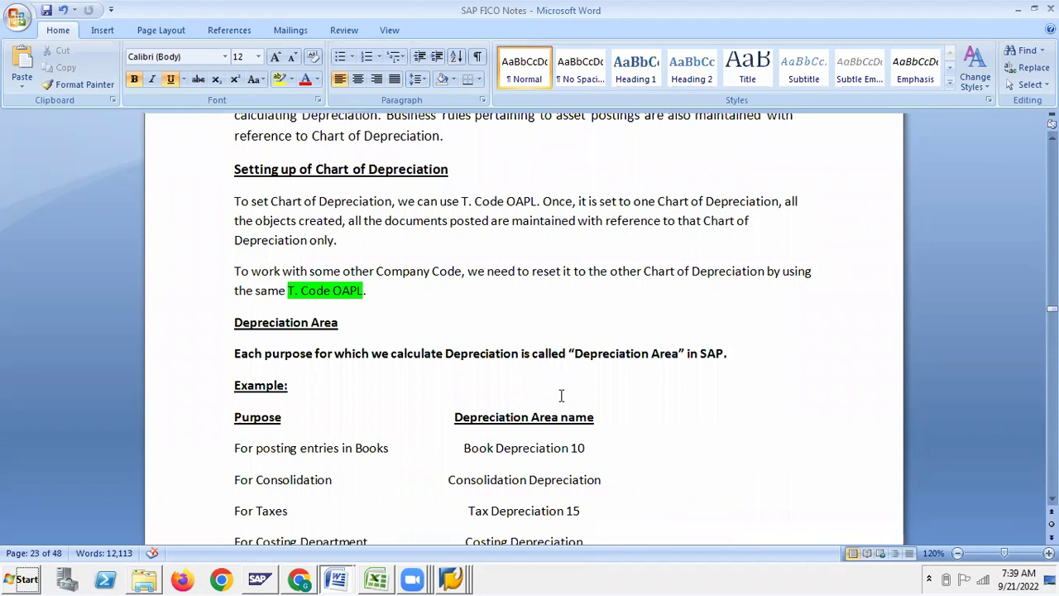
{"action": "left_click", "coordinate": [526, 204]}
{"action": "left_click", "coordinate": [761, 224]}
{"action": "scroll", "coordinate": [488, 358], "scroll_direction": "down", "scroll_amount": 2}
- Look back through the withholding tax codes and vendor advance payment entries to the Payment method section on page 20
{"action": "scroll", "coordinate": [487, 358], "scroll_direction": "up", "scroll_amount": 20}
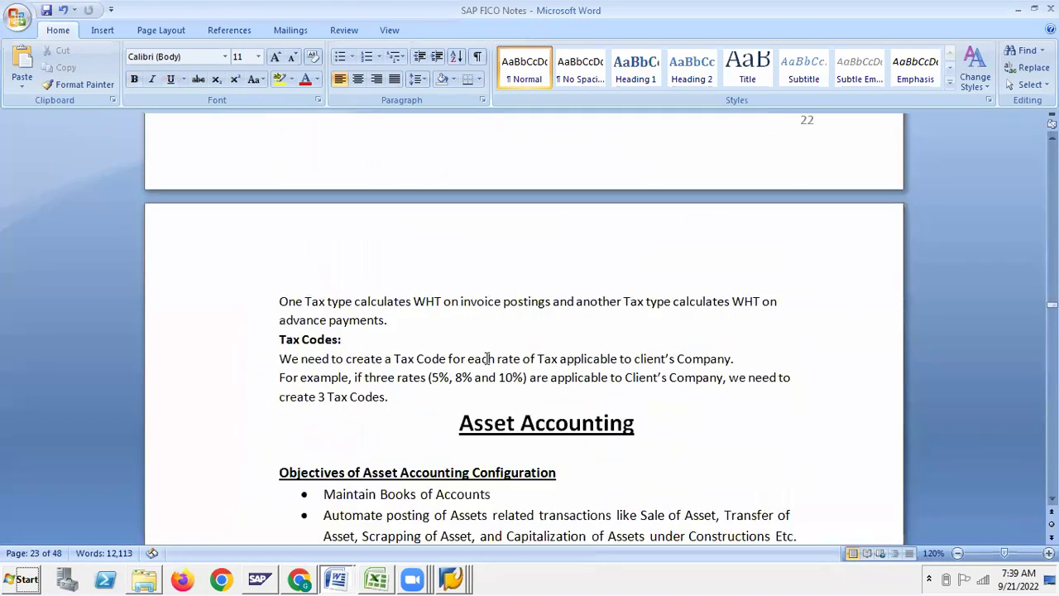
{"action": "scroll", "coordinate": [488, 358], "scroll_direction": "up", "scroll_amount": 20}
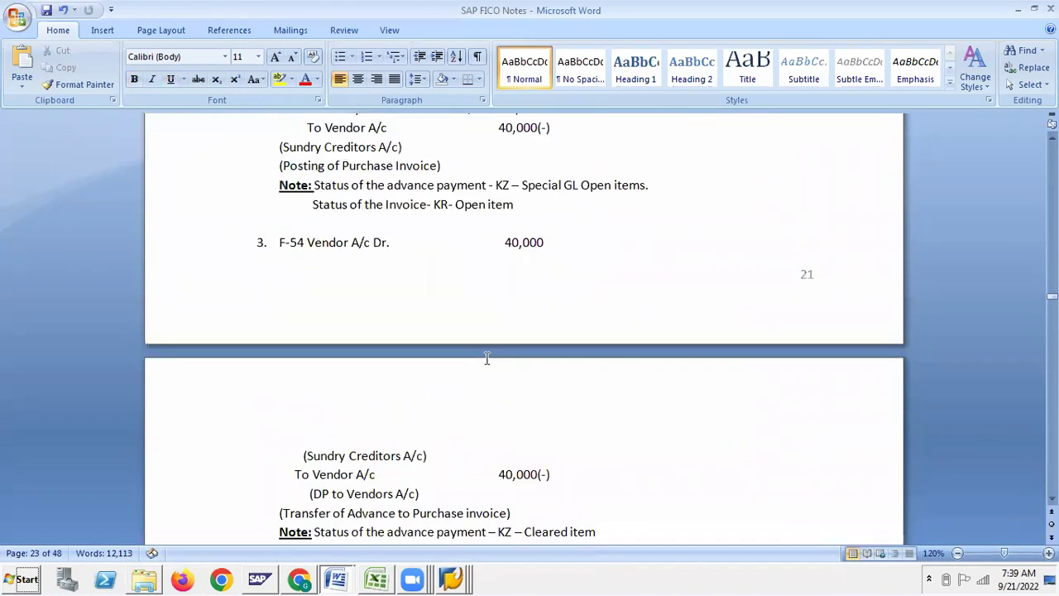
{"action": "scroll", "coordinate": [479, 358], "scroll_direction": "up", "scroll_amount": 20}
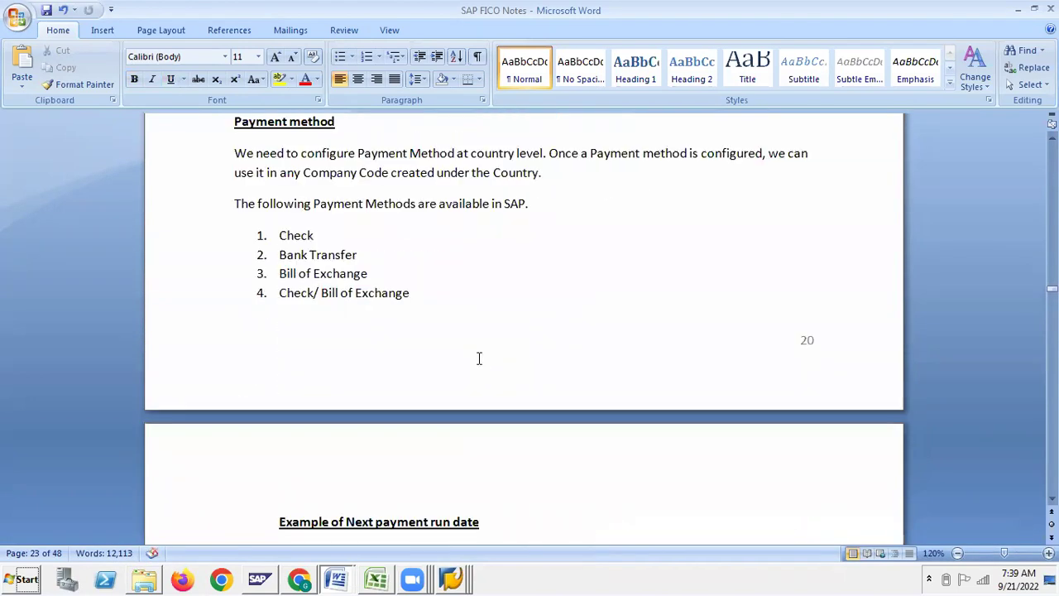